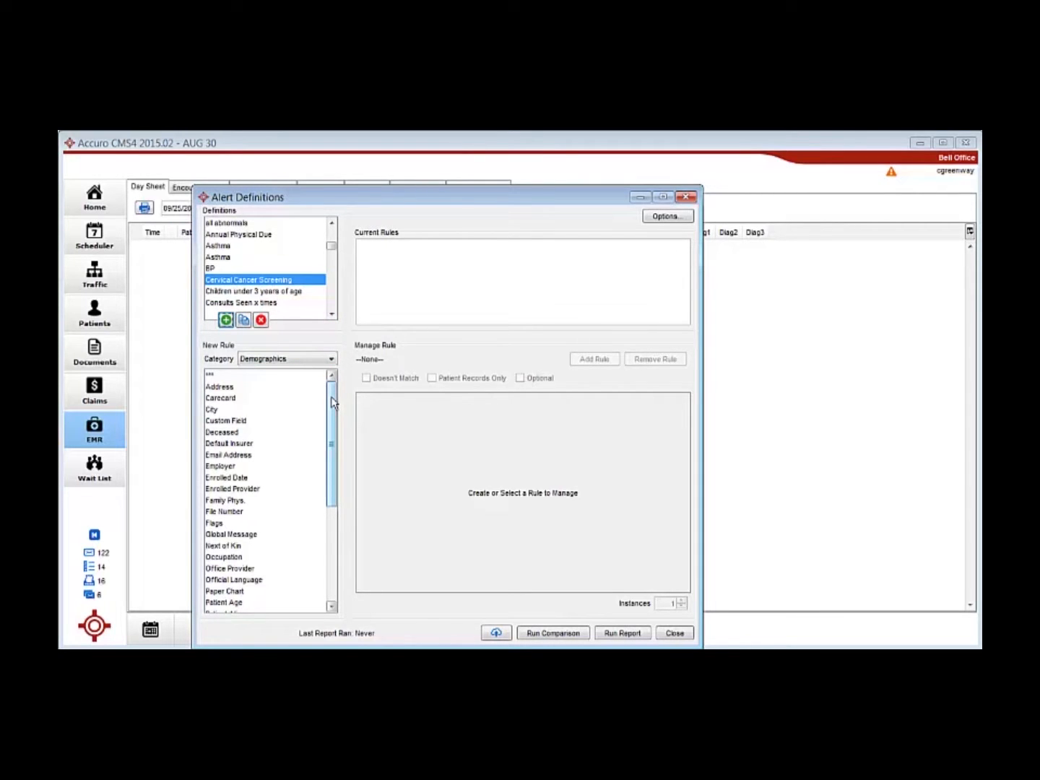
Step: Add a Demographics rule to the Cervical Cancer Screening alert definition requiring Sex to be Female
scroll(332, 402, "down", 4)
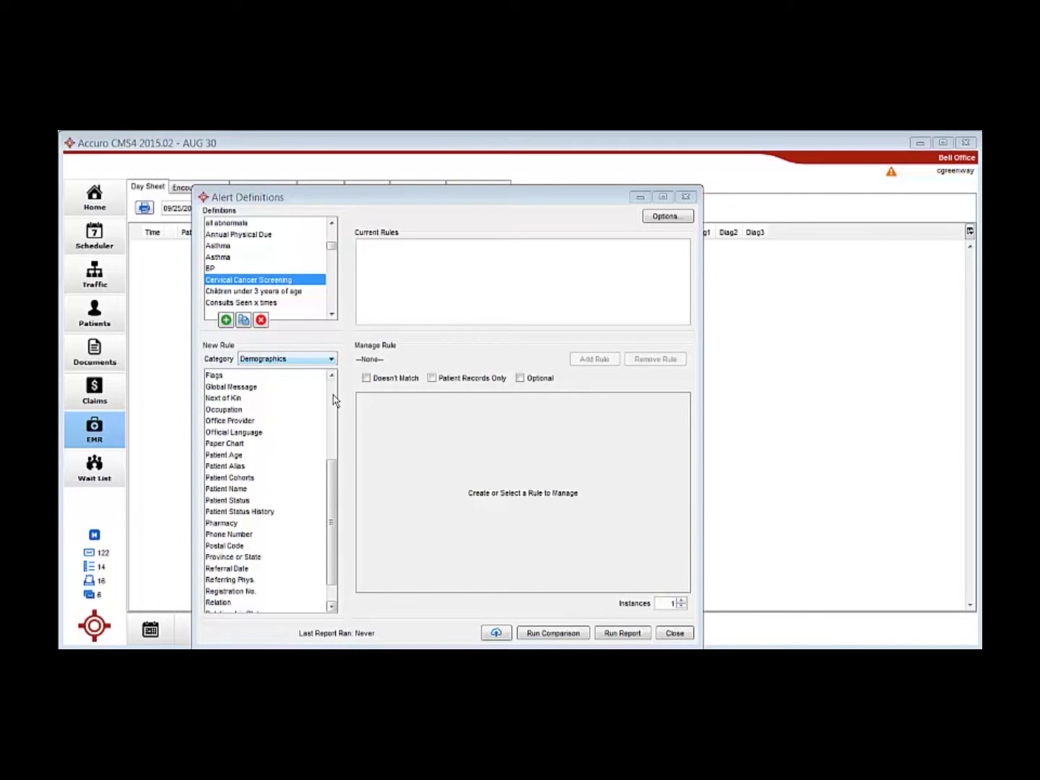
left_click_drag(332, 481, 333, 513)
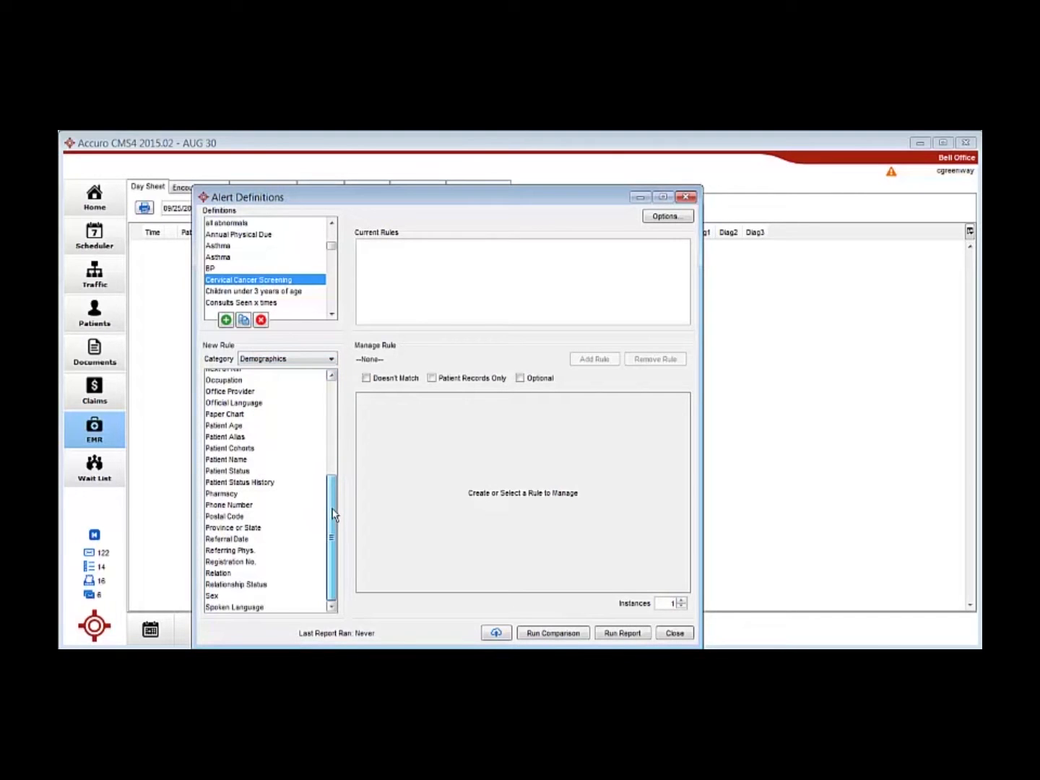
left_click(213, 597)
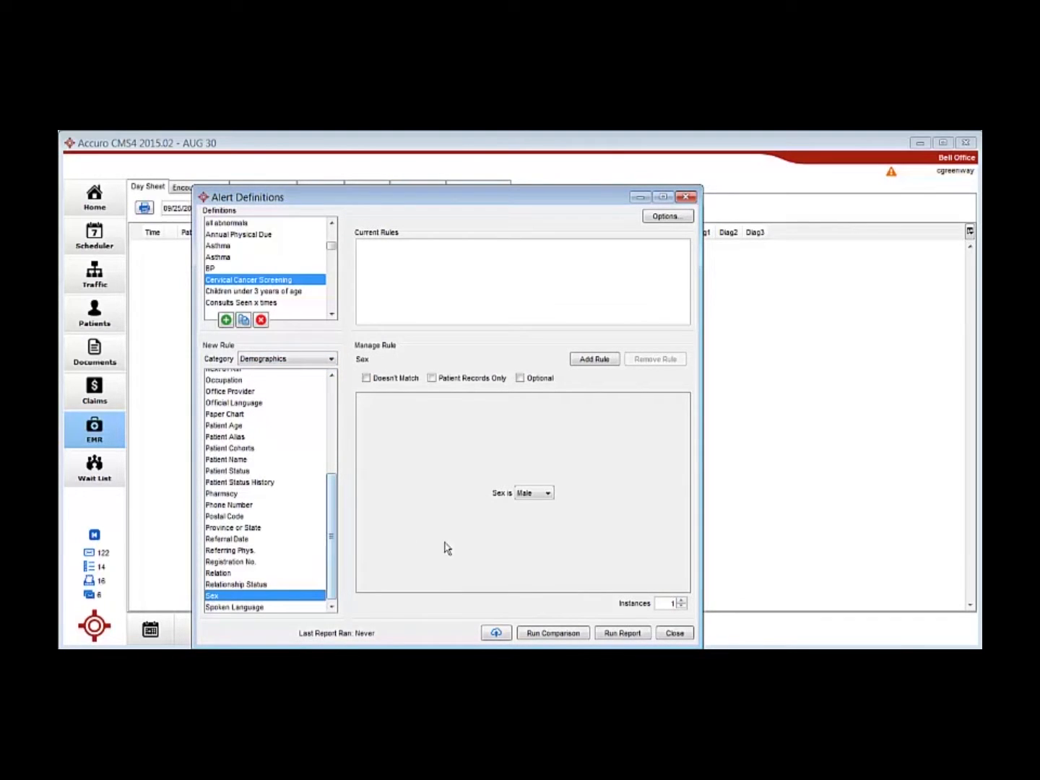
left_click(550, 496)
left_click(544, 516)
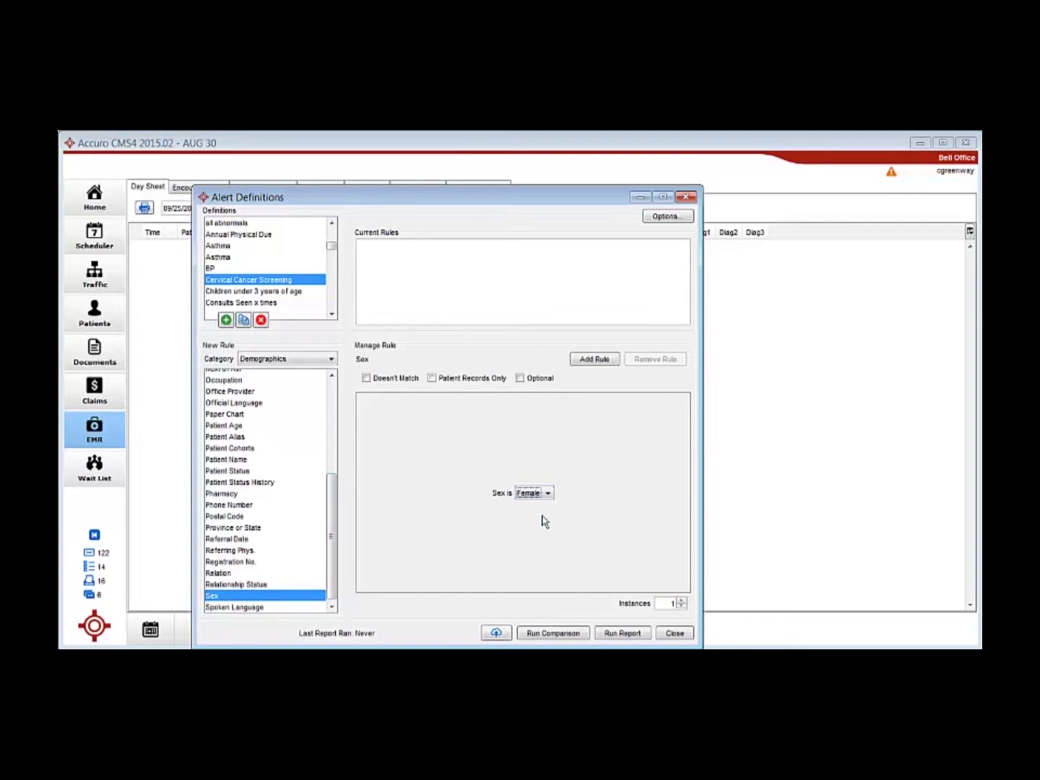
left_click(588, 360)
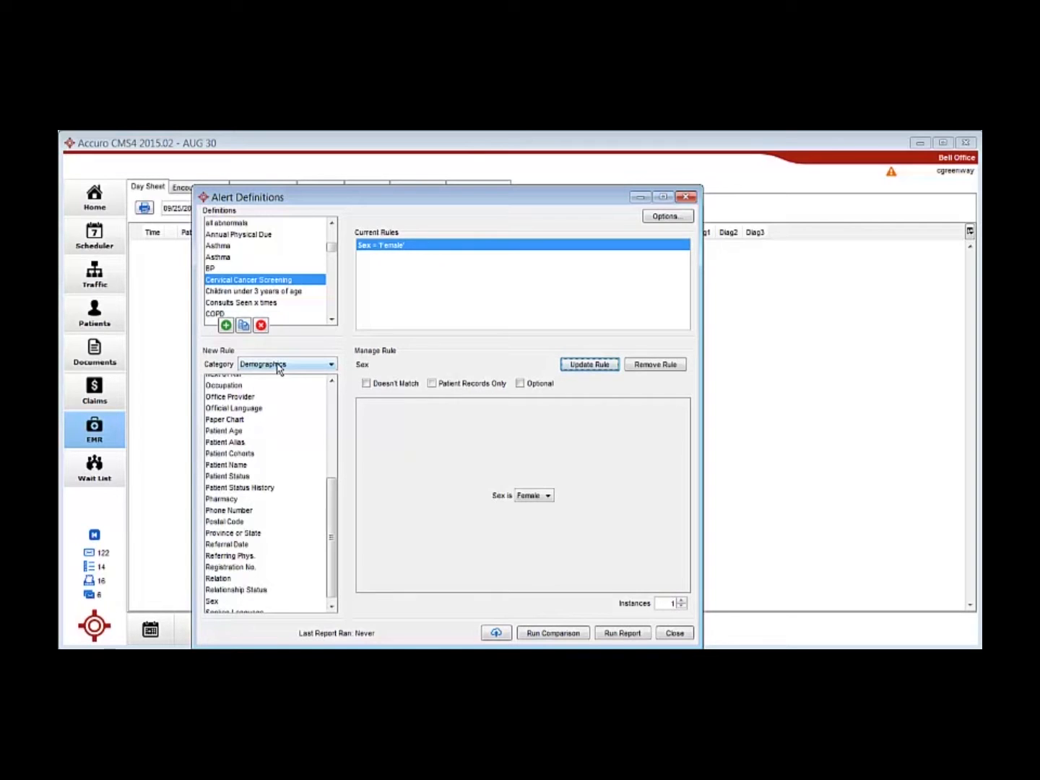
Step: Add a Patient Age rule matching ages between 21 years 0 months and 70 years 0 months
left_click_drag(333, 503, 332, 474)
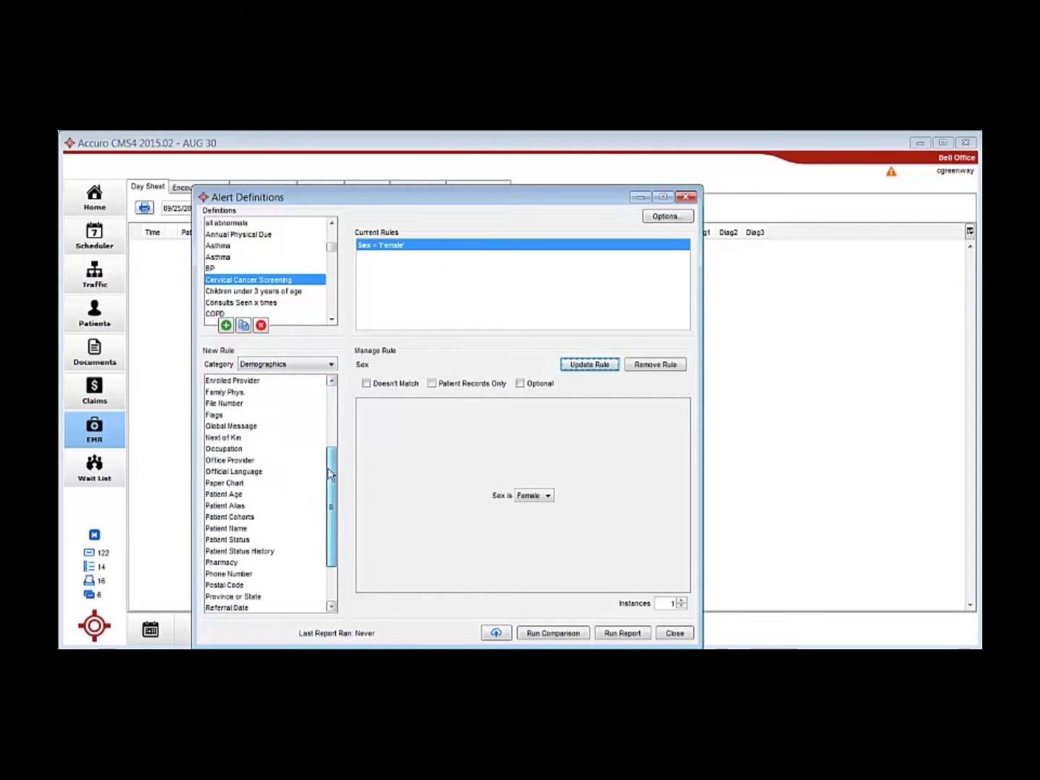
left_click(223, 494)
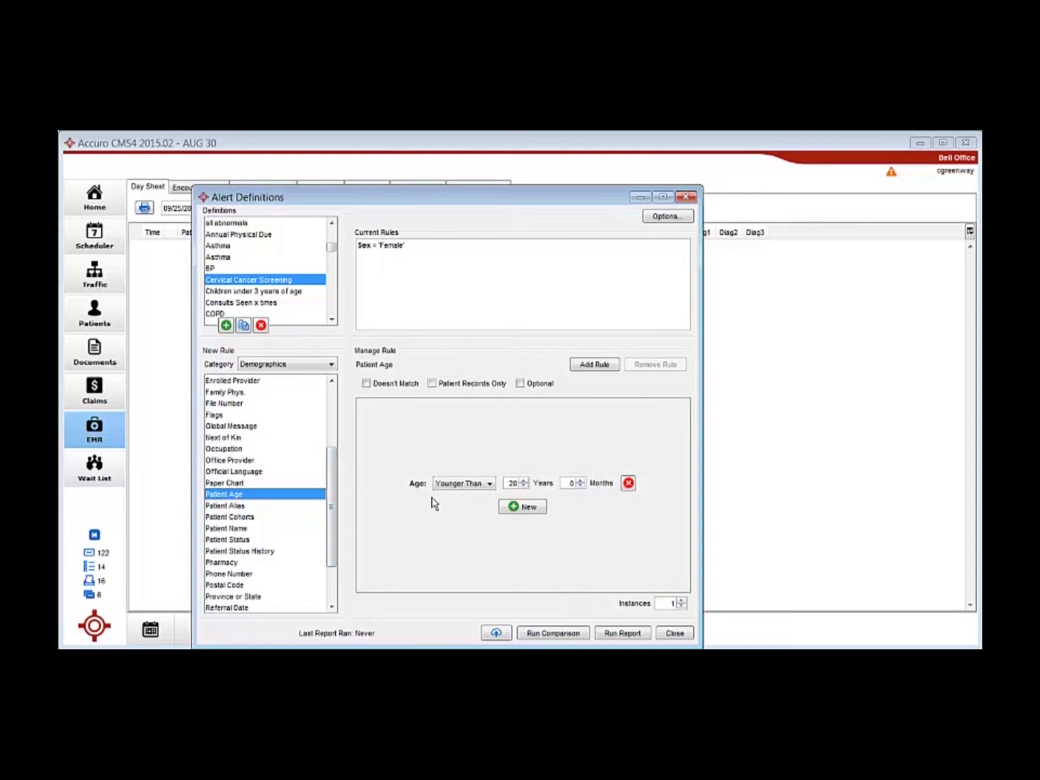
left_click(490, 483)
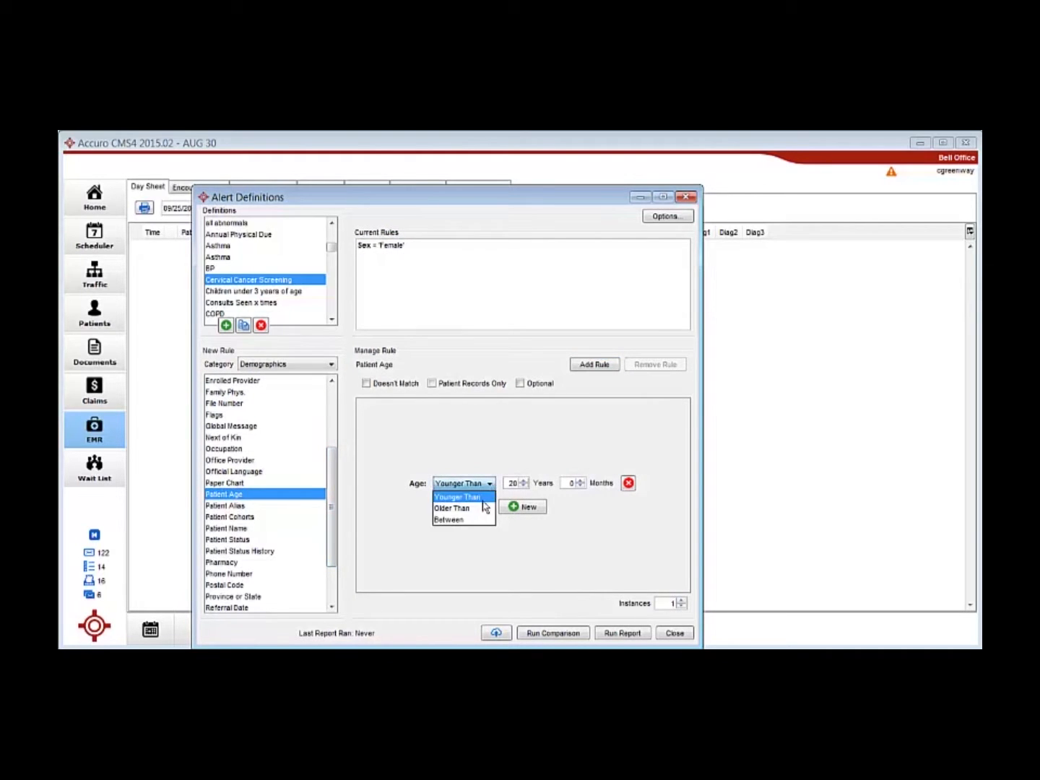
left_click(476, 521)
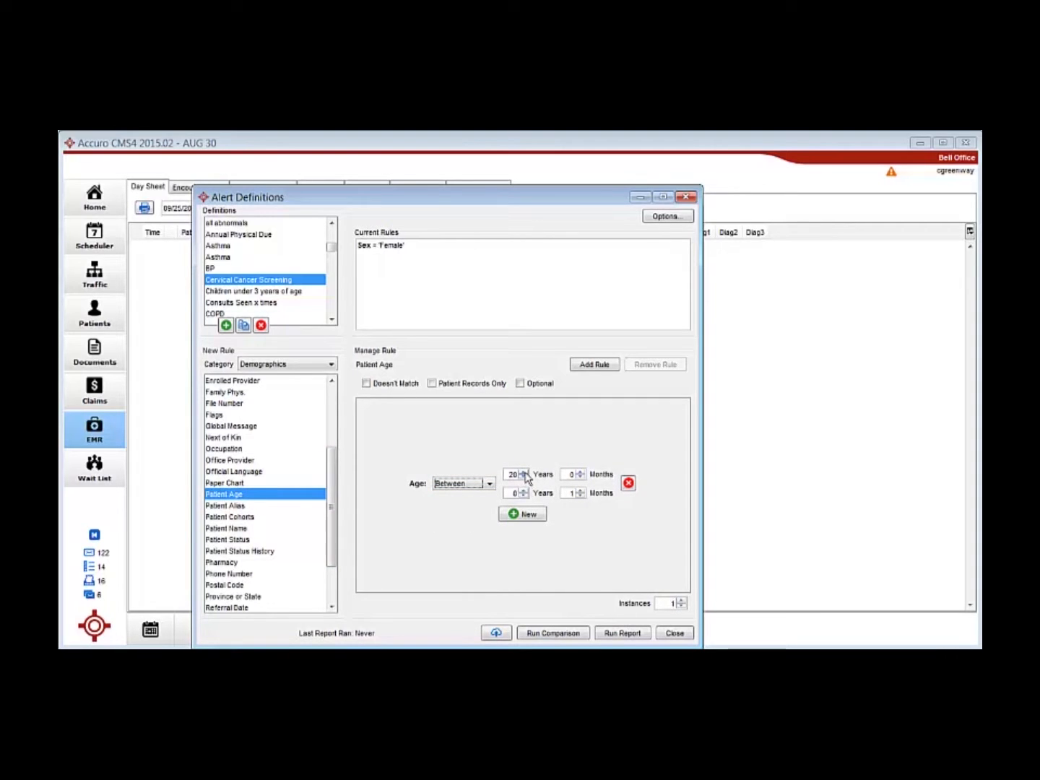
left_click(525, 472)
type("70")
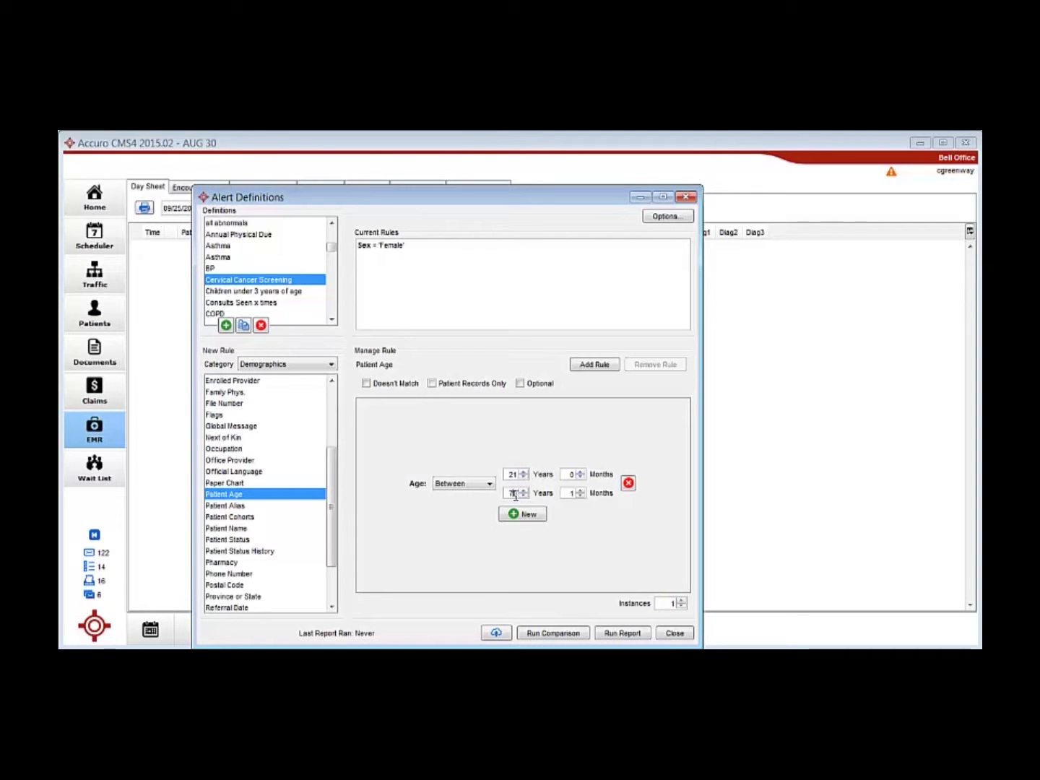
left_click(581, 497)
left_click(594, 365)
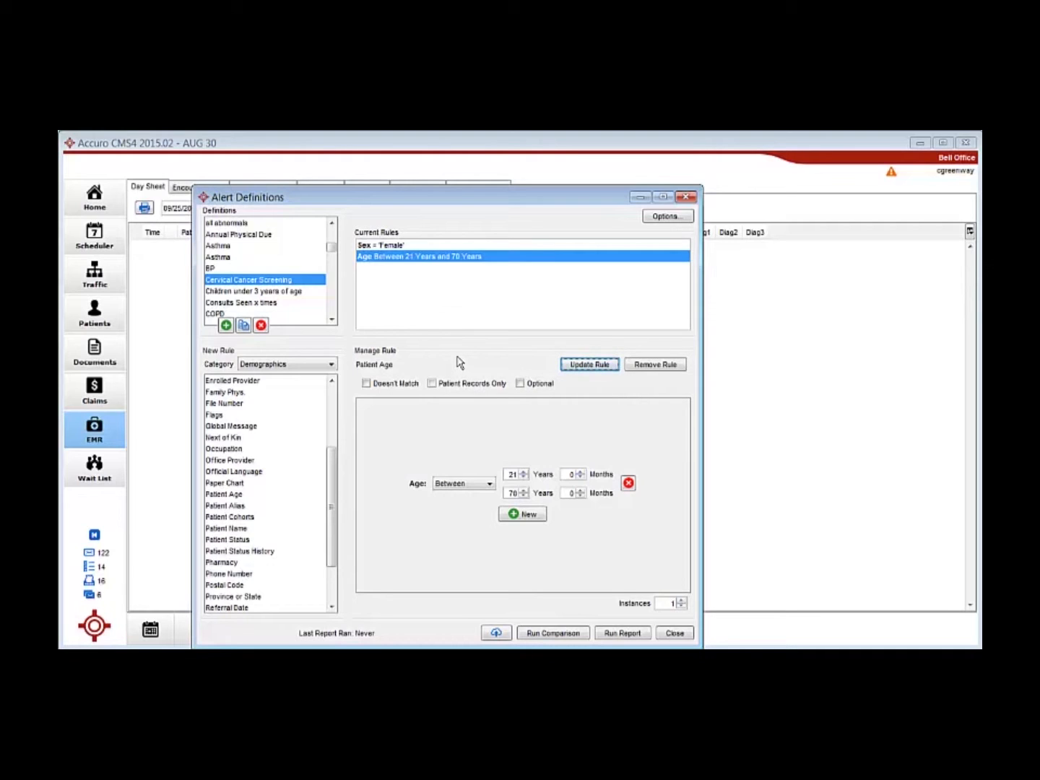
Step: Set up a Lab Result rule from the Labs category whose Lab Type contains CERVIX CULTURE
left_click(332, 365)
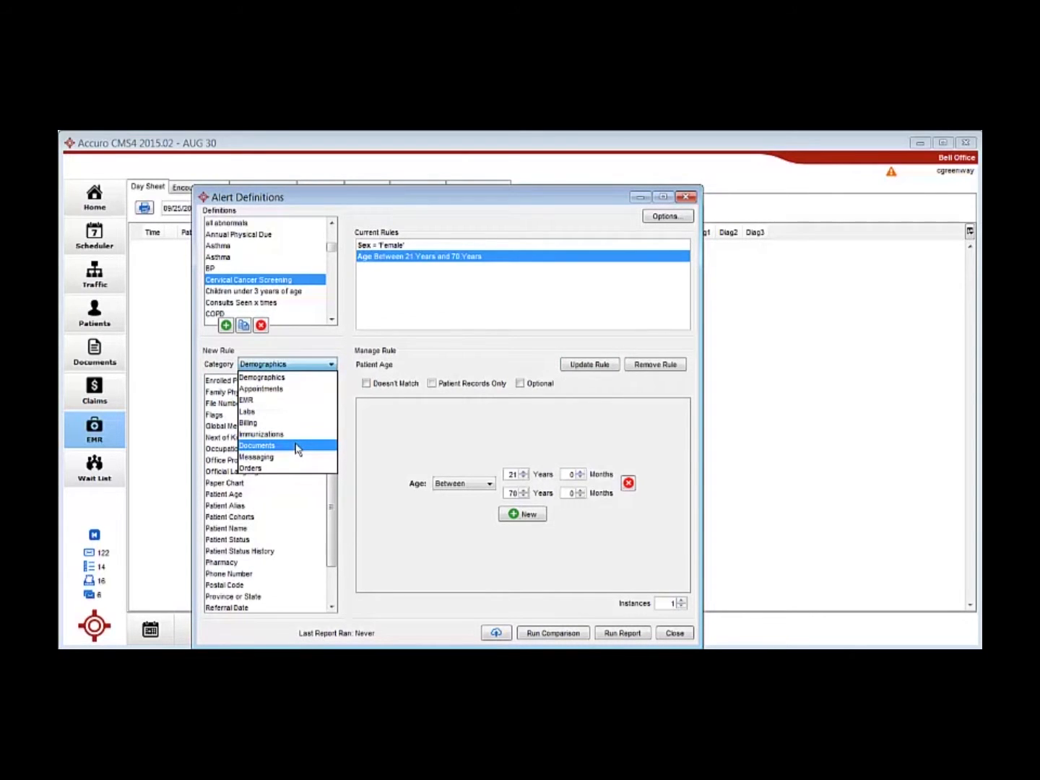
left_click(292, 411)
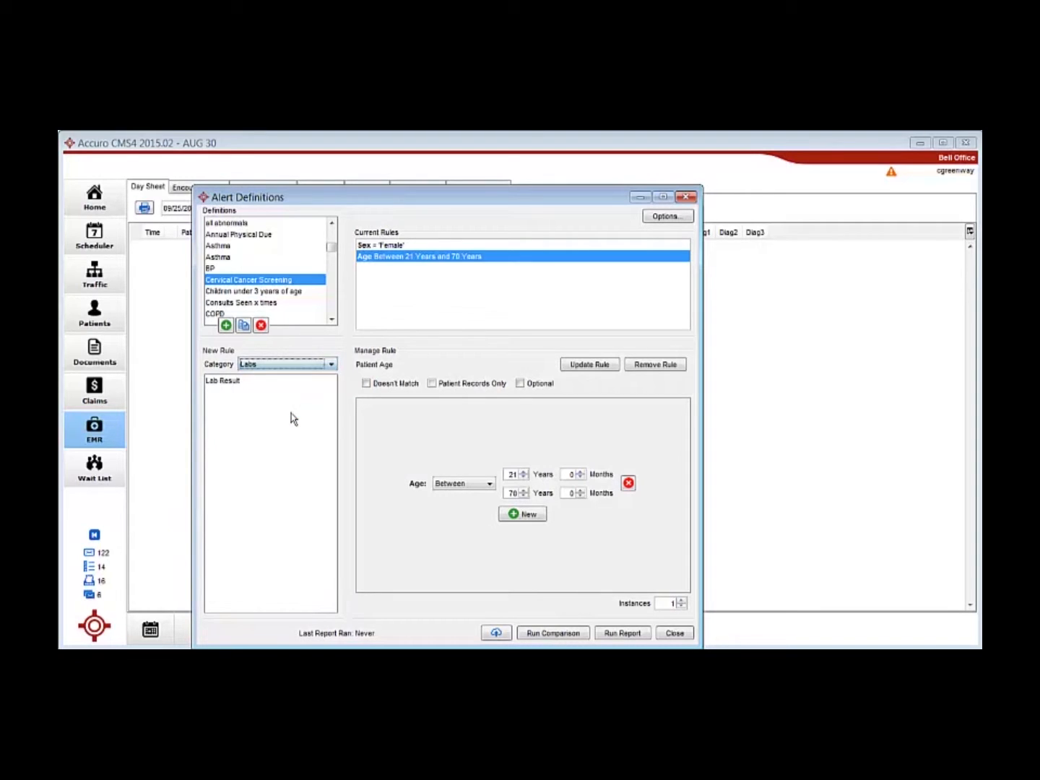
left_click(227, 383)
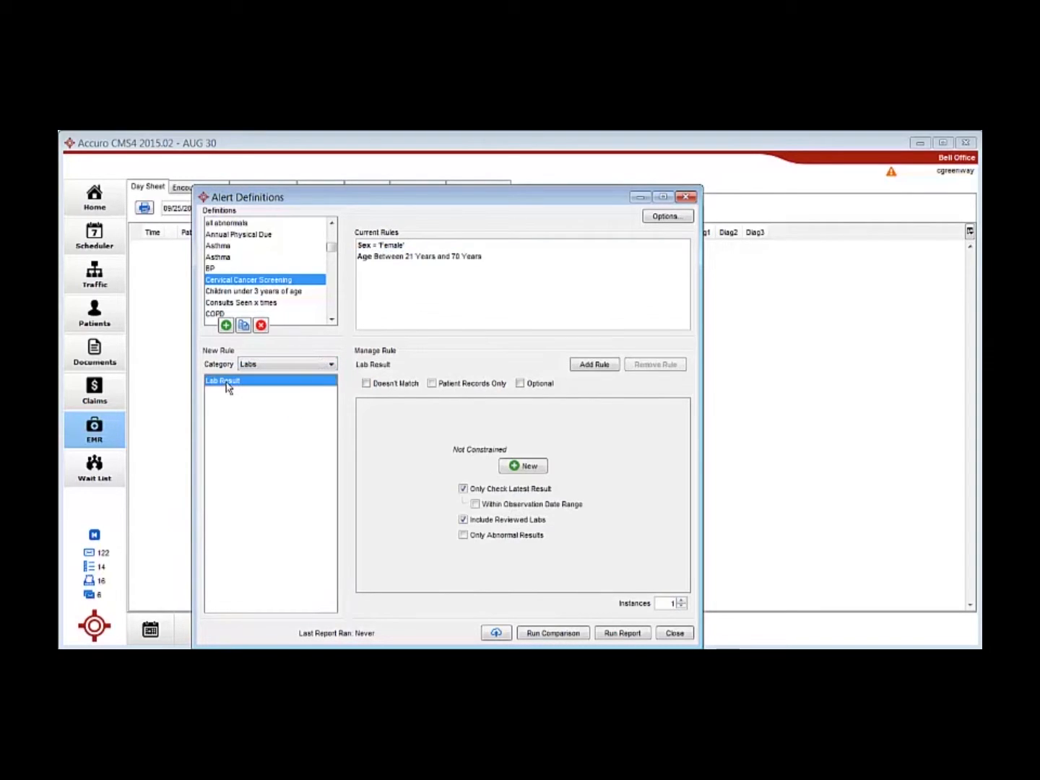
left_click(529, 468)
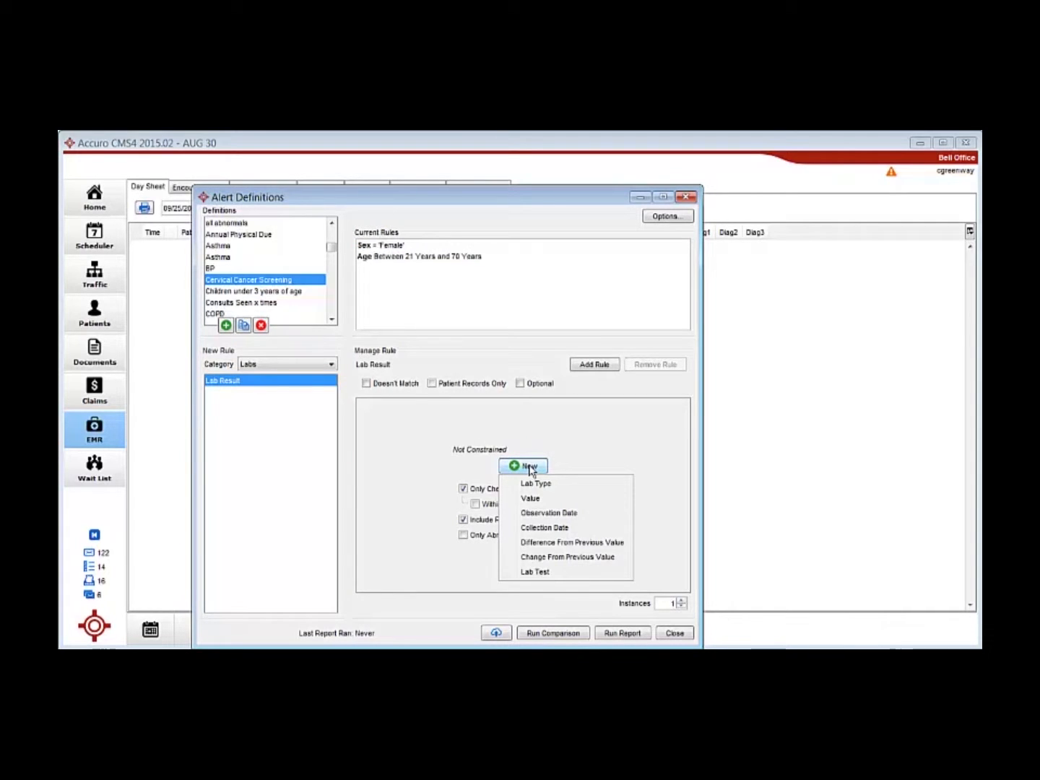
left_click(537, 484)
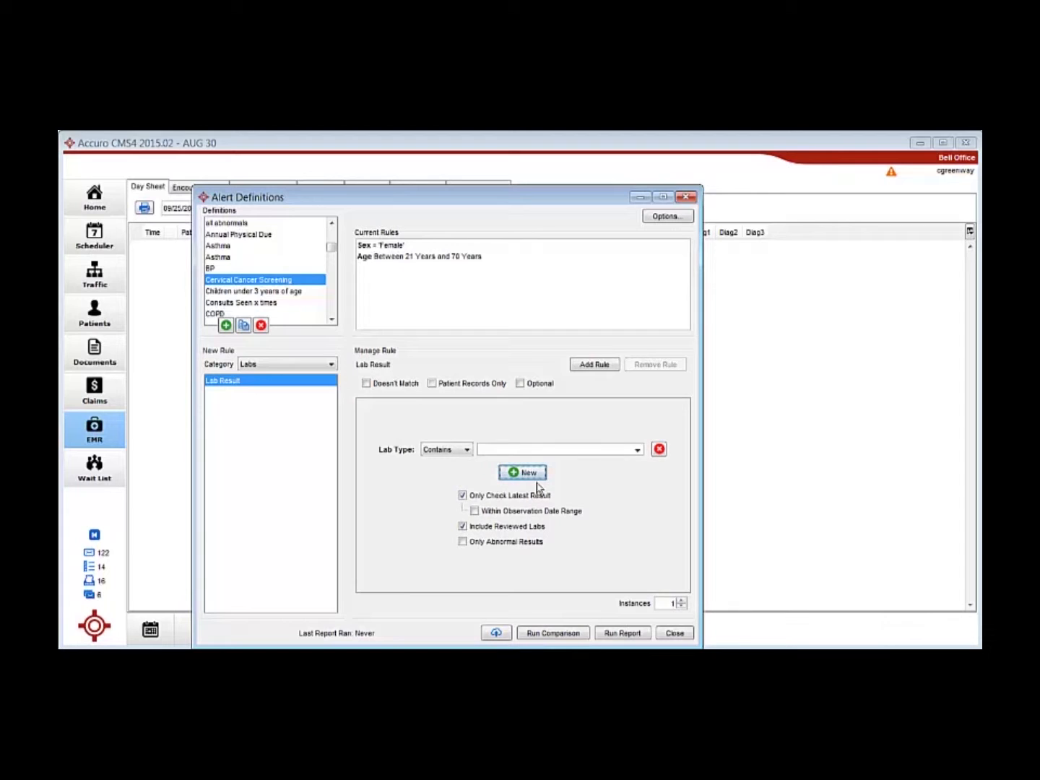
left_click(637, 450)
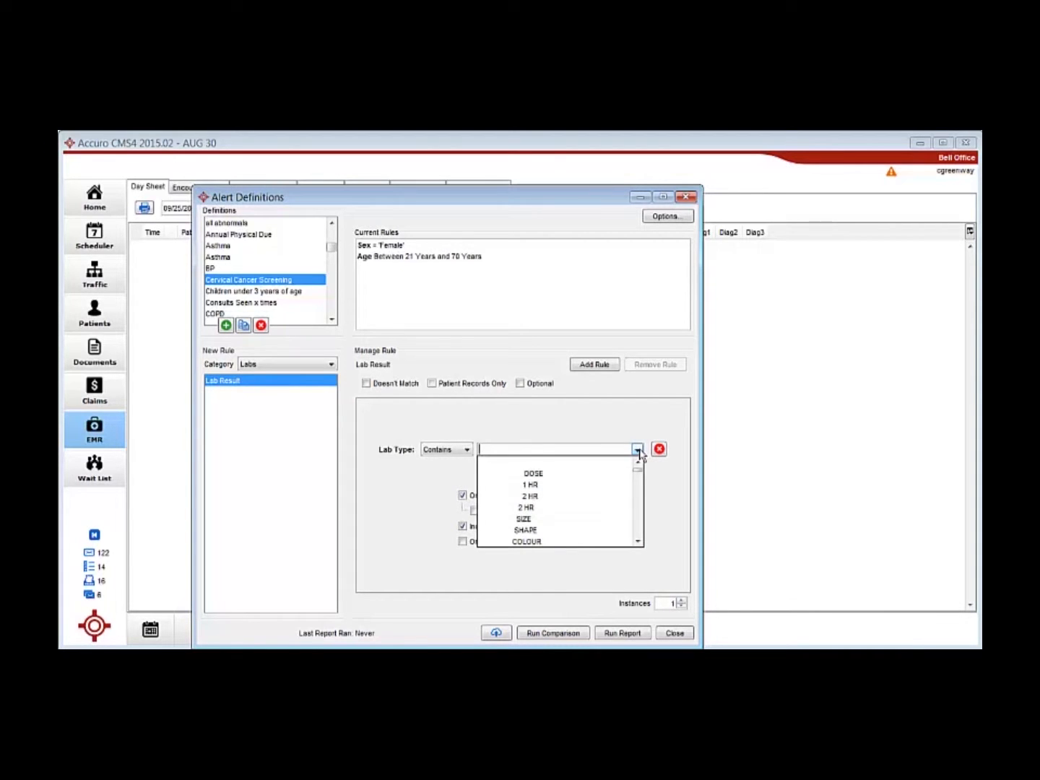
left_click_drag(638, 470, 638, 491)
scroll(560, 495, "up", 2)
scroll(557, 496, "down", 3)
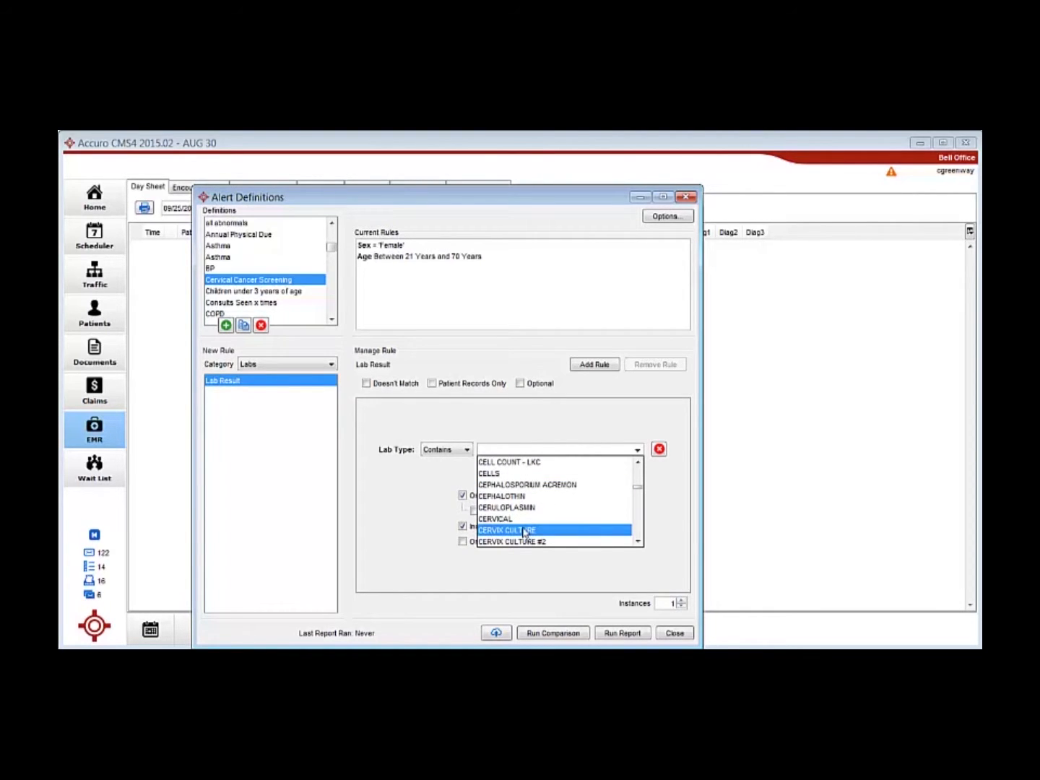
left_click(524, 534)
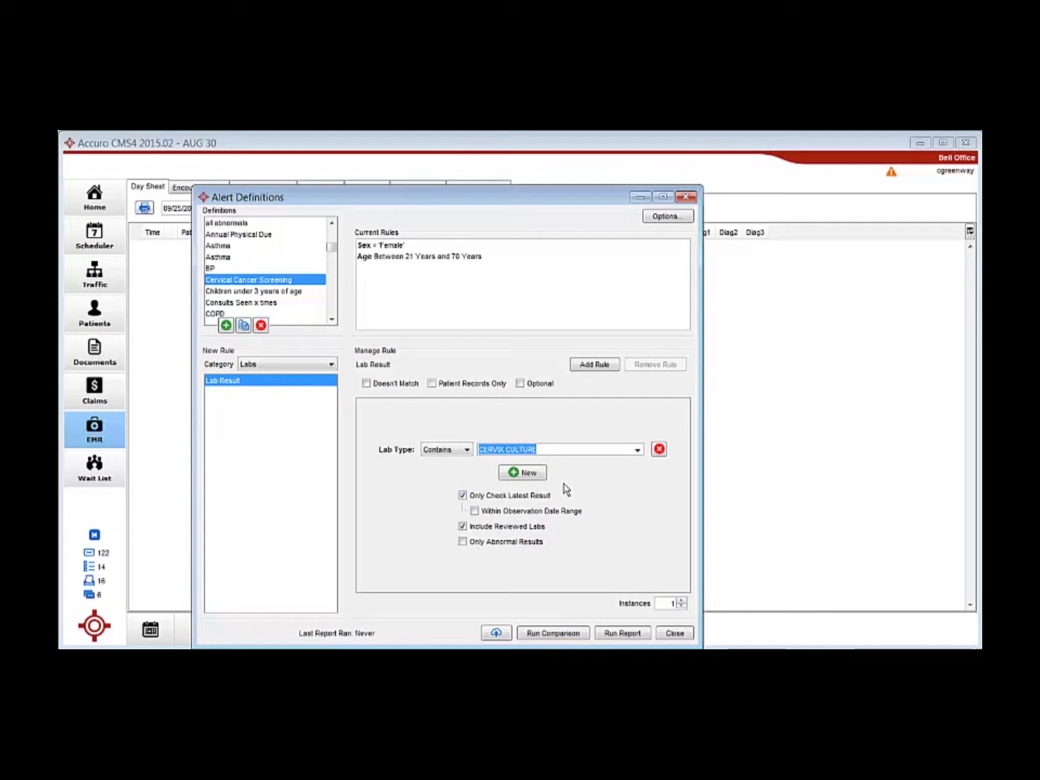
Step: Constrain the lab rule to an Observation Date in the last 3 years, mark it Doesn't Match, and add it
left_click(529, 474)
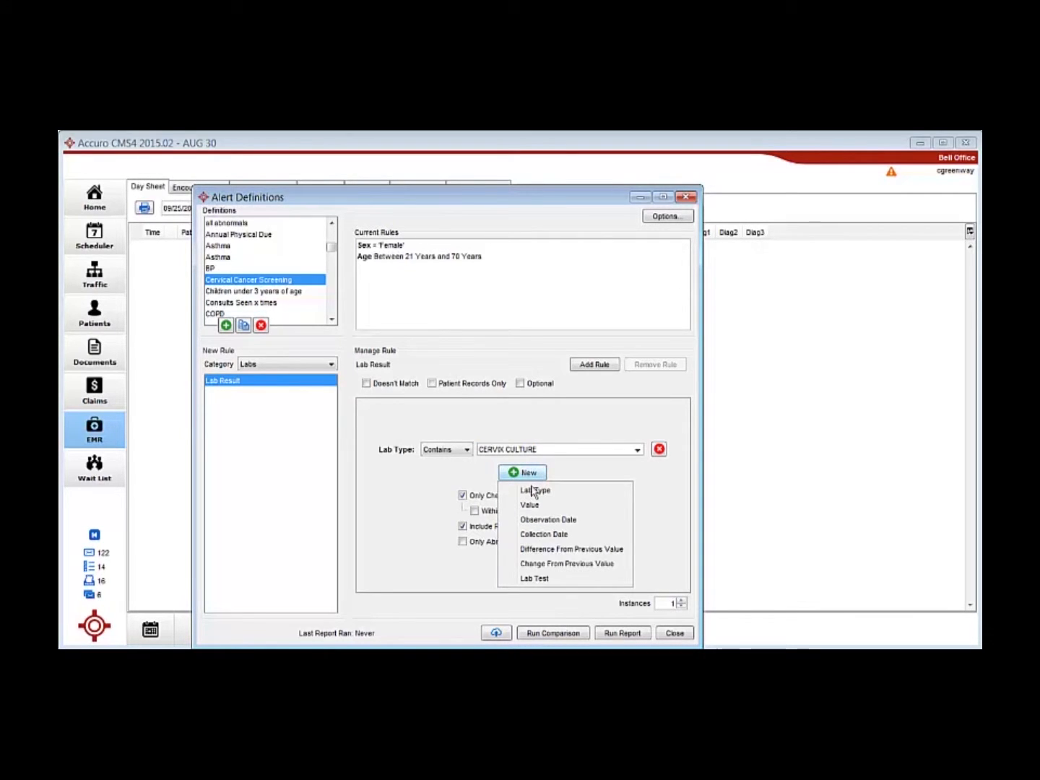
left_click(539, 520)
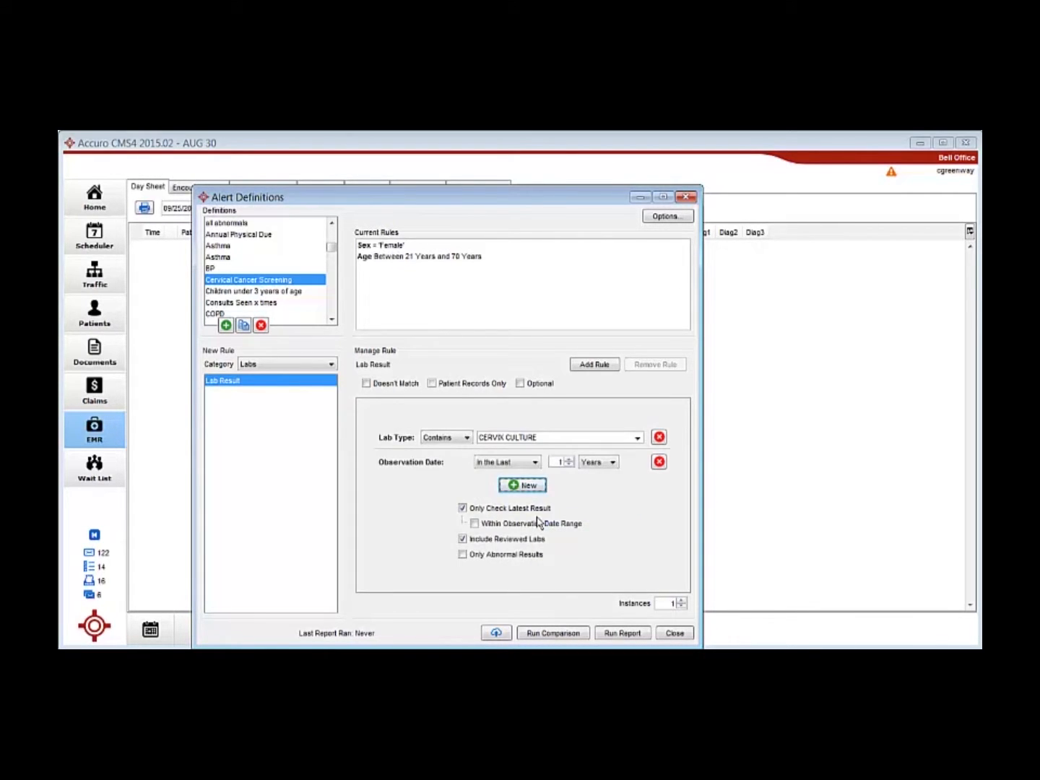
double_click(562, 463)
type("3")
left_click(367, 384)
left_click(595, 365)
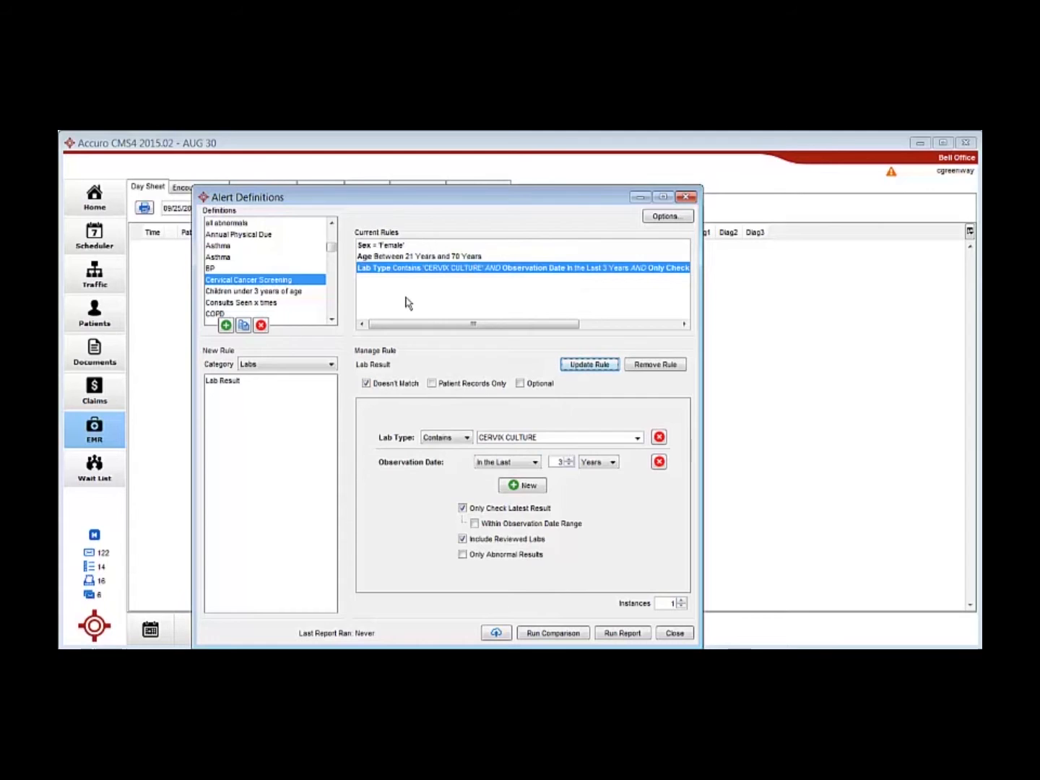
Step: Set up a Document rule from the Documents category whose Type contains "Cyto"
left_click(332, 365)
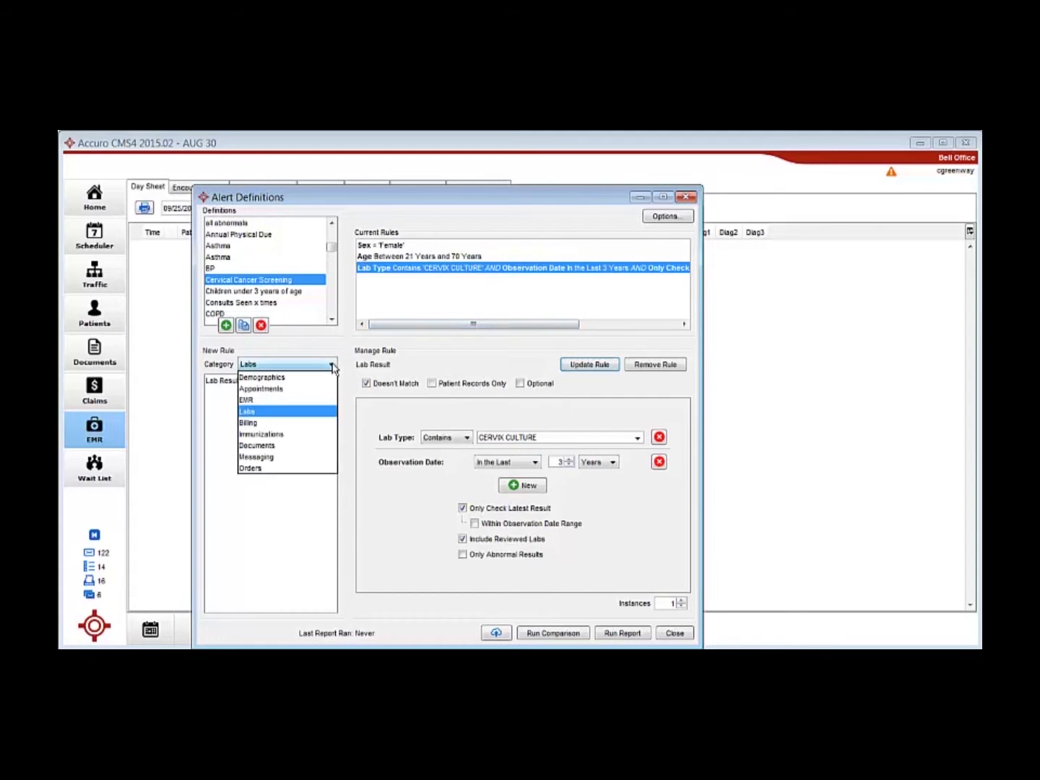
left_click(284, 447)
left_click(222, 387)
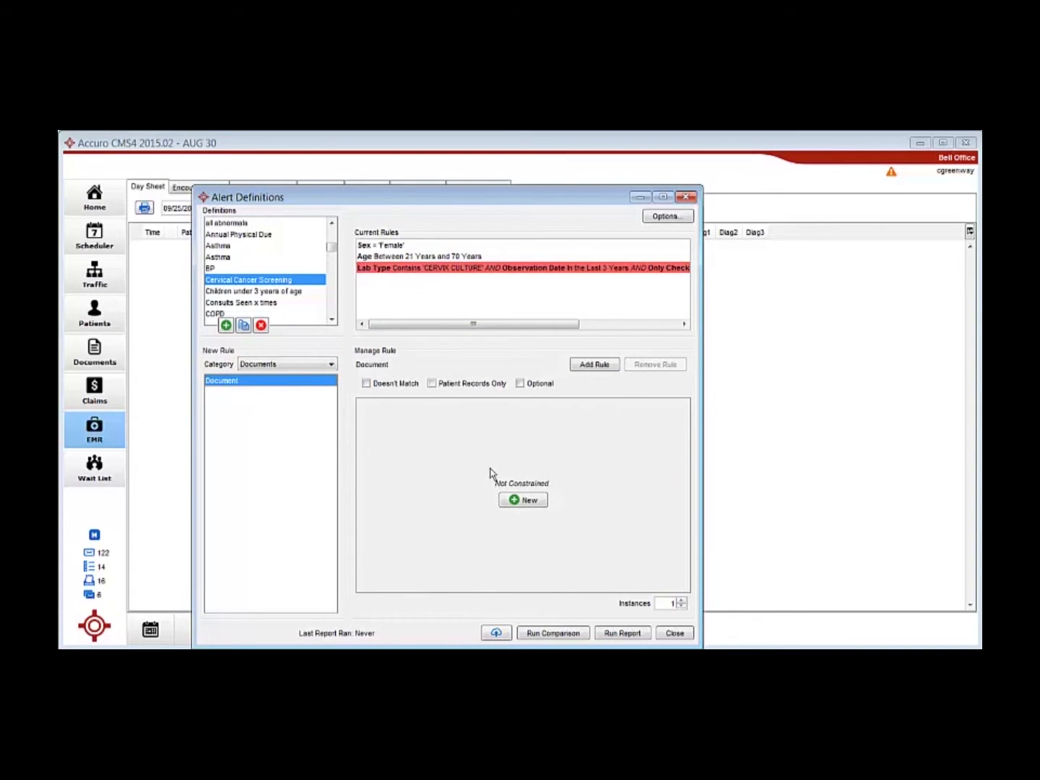
left_click(524, 501)
left_click(532, 534)
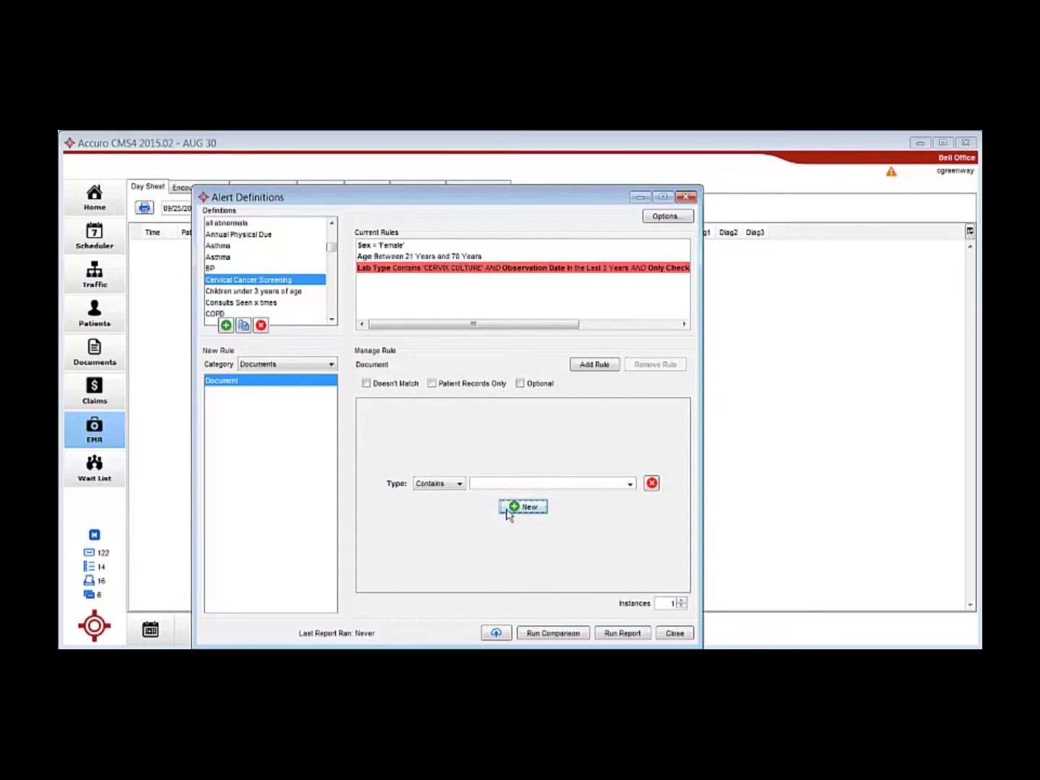
left_click(558, 487)
type("Cyto")
Step: Constrain the document rule to a Reviewed Date in the last 3 years, mark it Doesn't Match, and add it
left_click(529, 506)
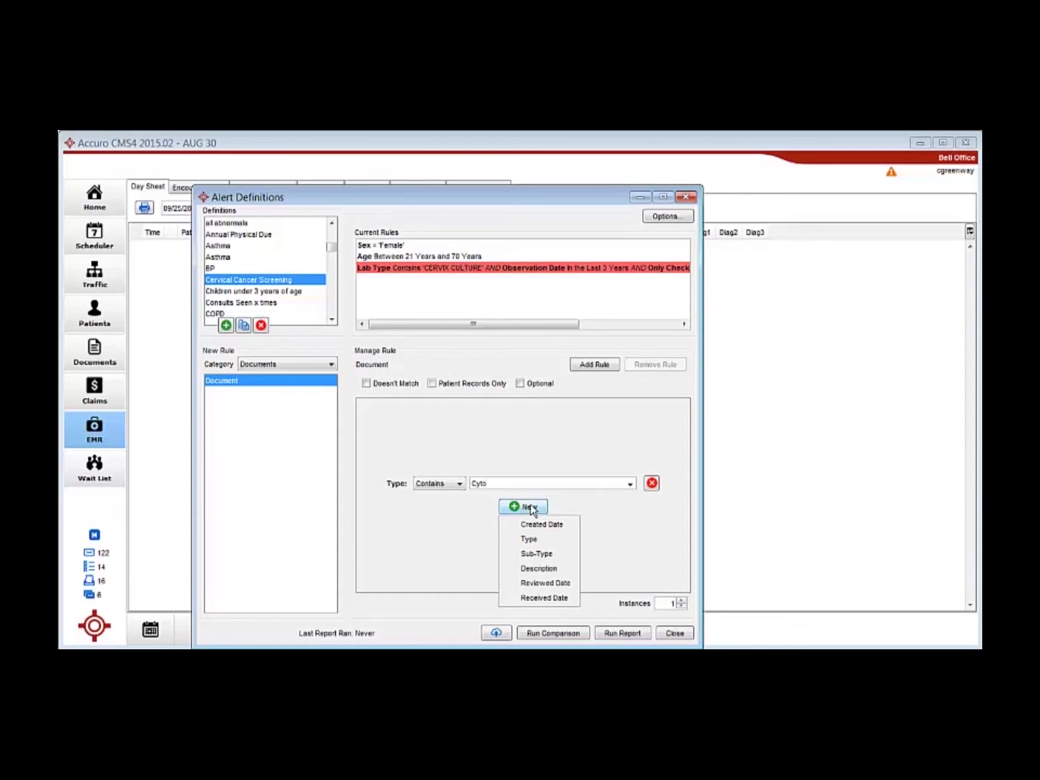
left_click(538, 584)
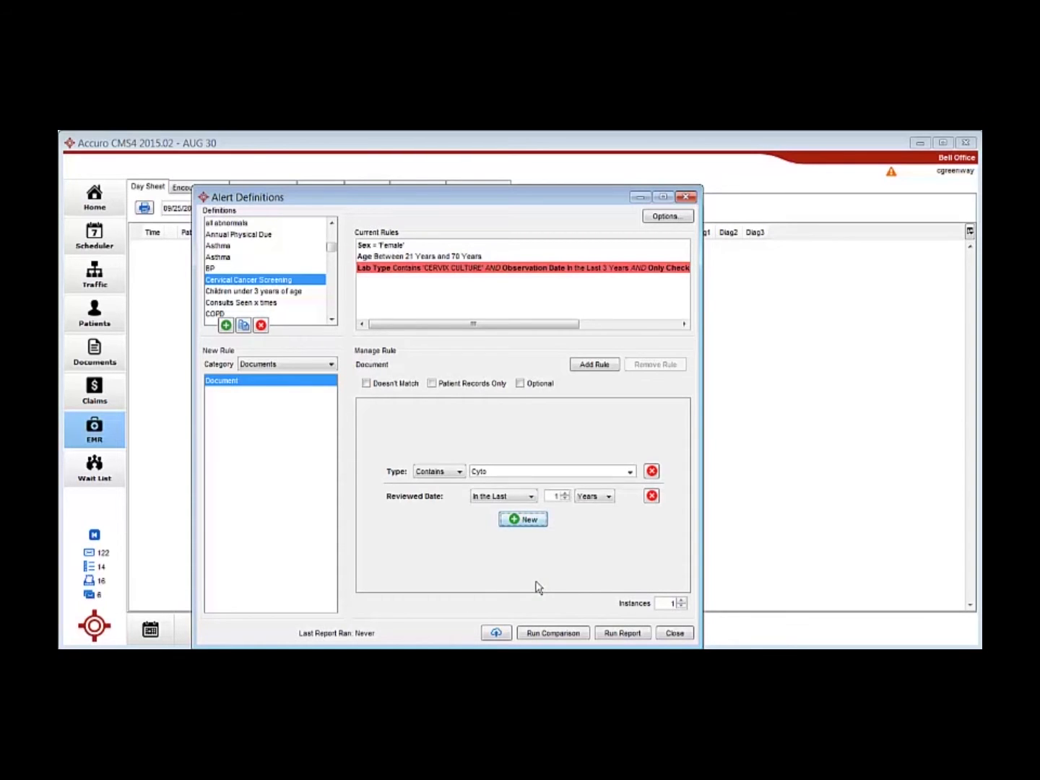
left_click(565, 493)
left_click(366, 385)
left_click(591, 366)
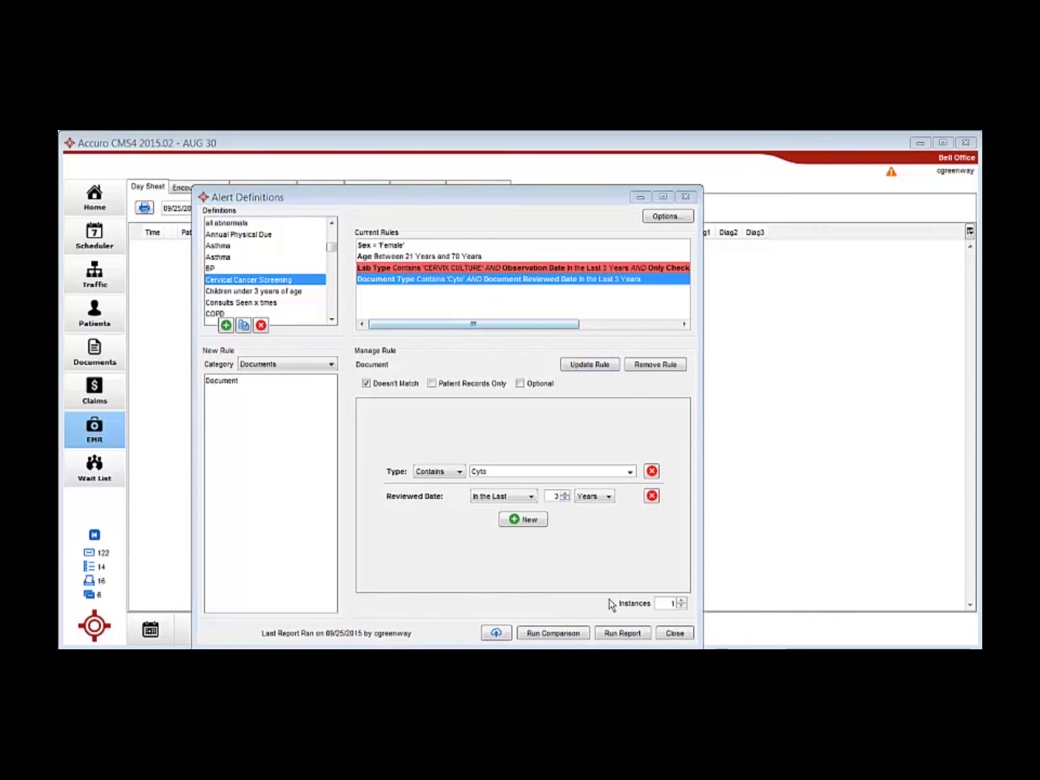
Step: Open the report settings for checking matches of the Cervical Cancer Screening alert
left_click(620, 633)
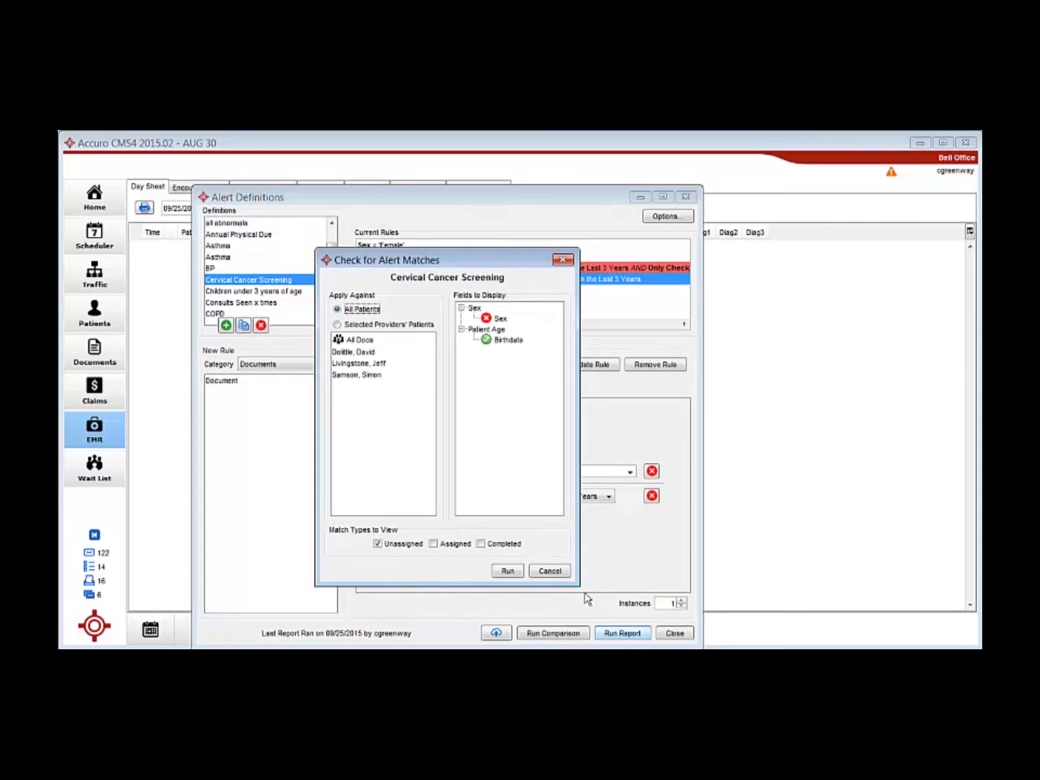
left_click(354, 329)
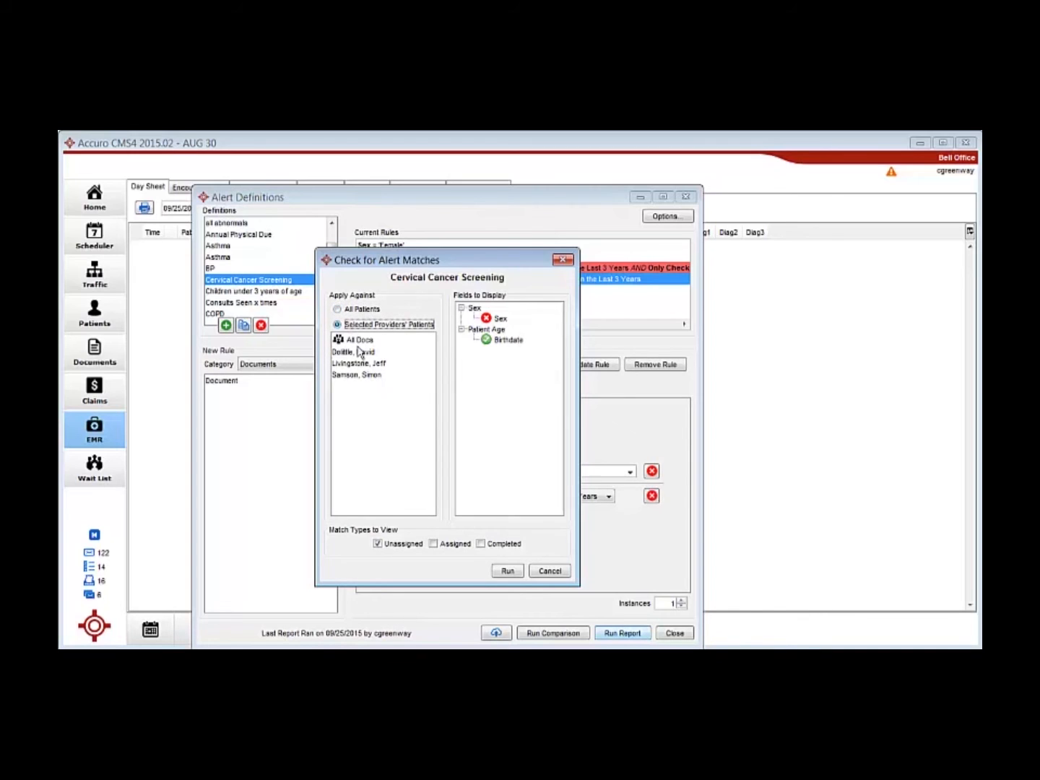
left_click(361, 352)
left_click(362, 375)
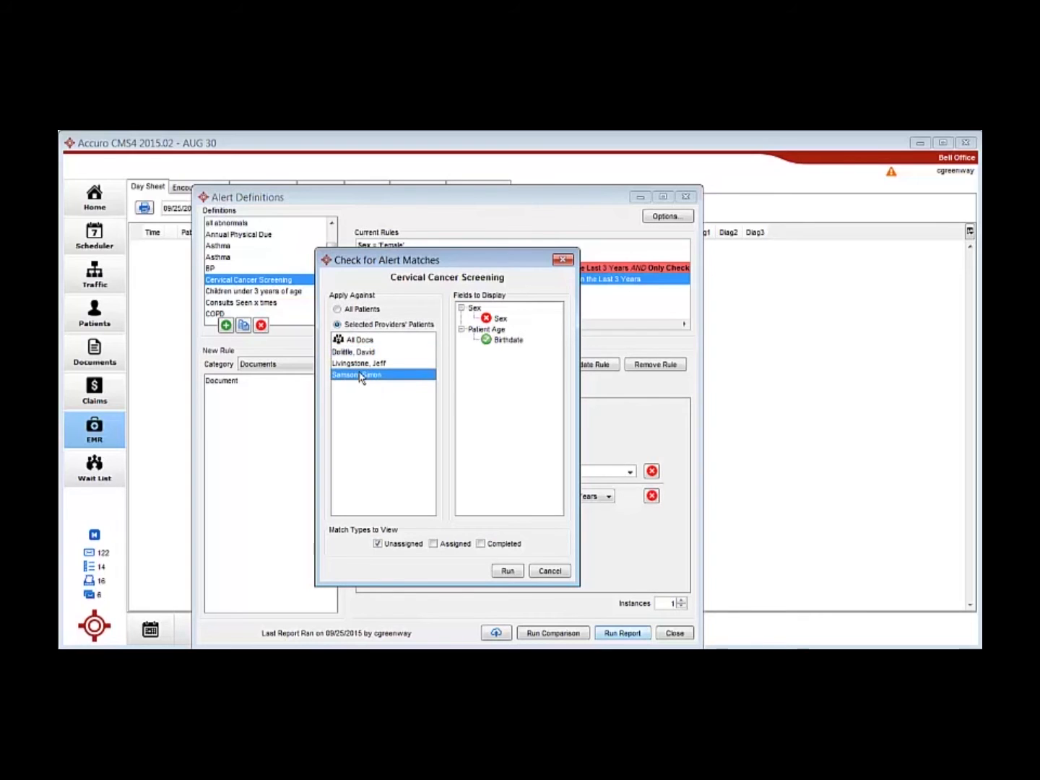
left_click(362, 354)
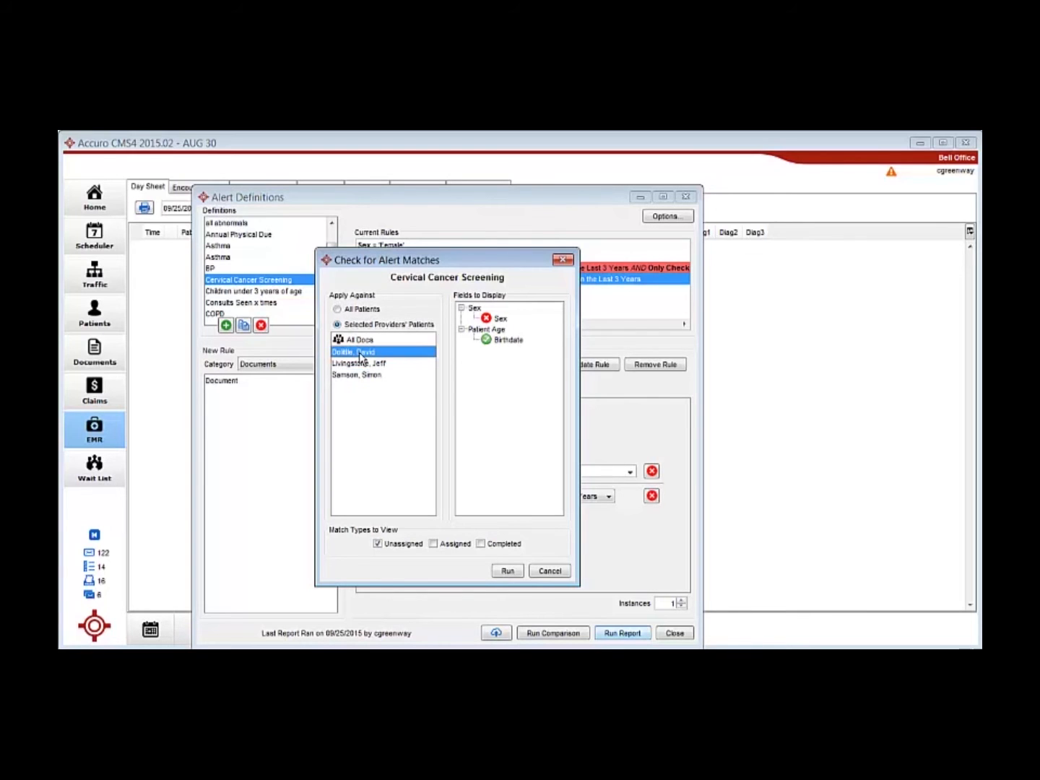
Step: Run the Cervical Cancer Screening report against all patients, keeping the Sex and Birthdate display fields as they are
left_click(339, 311)
right_click(503, 322)
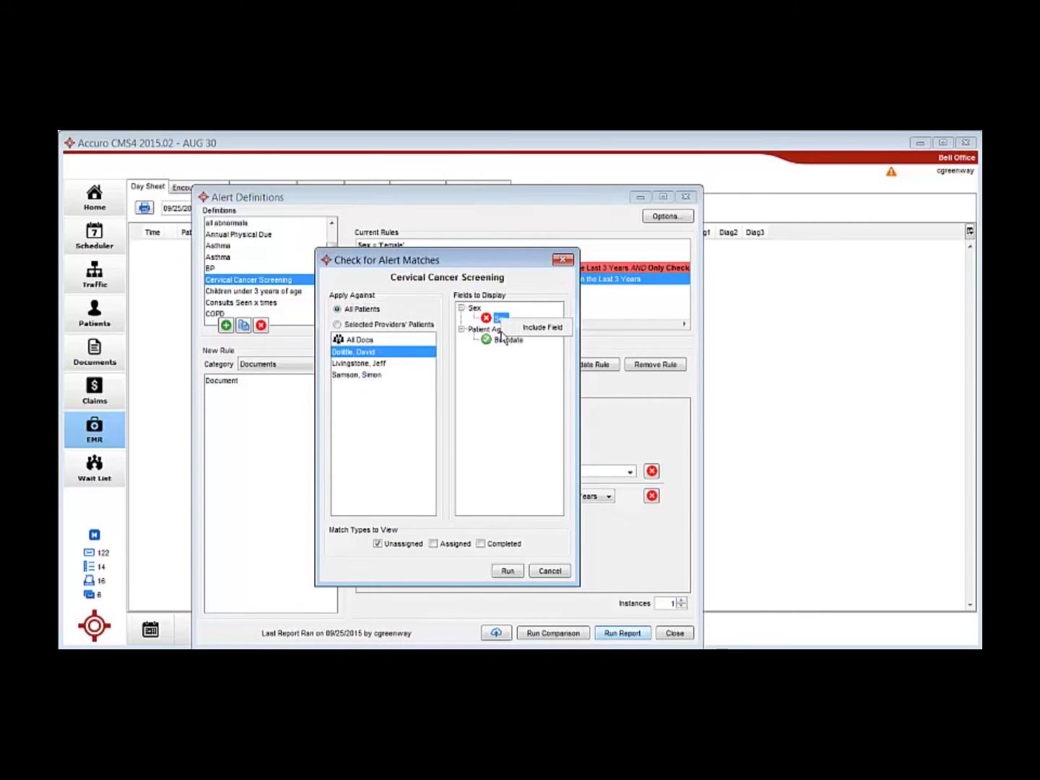
right_click(504, 341)
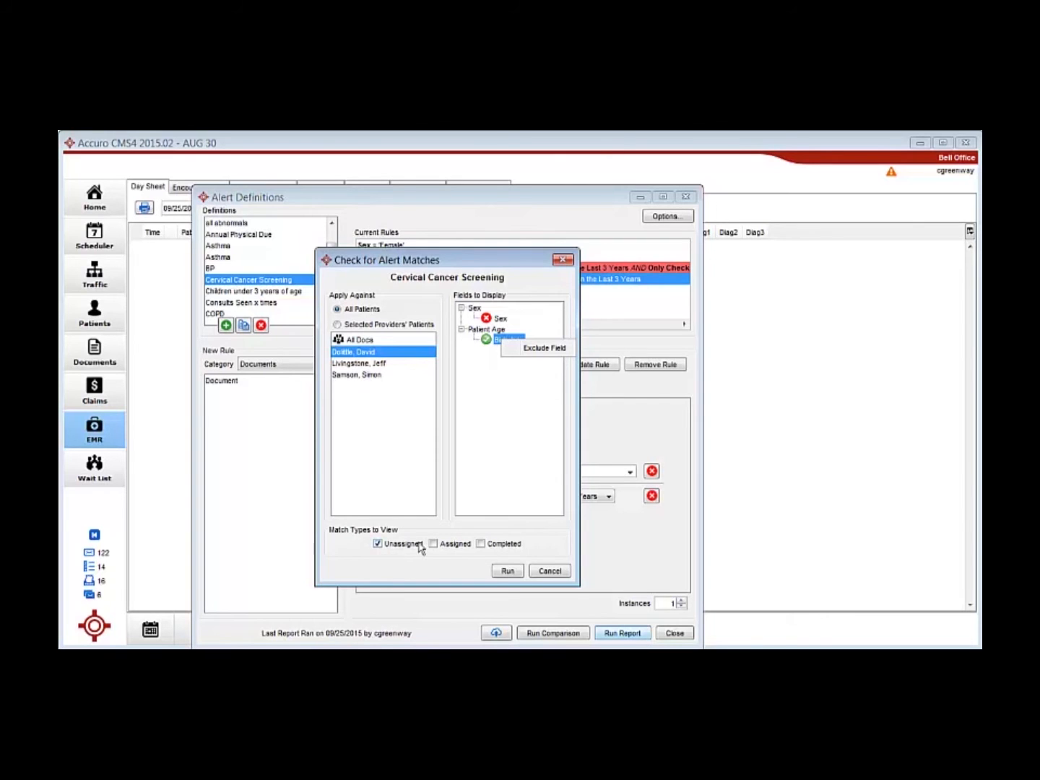
left_click(508, 571)
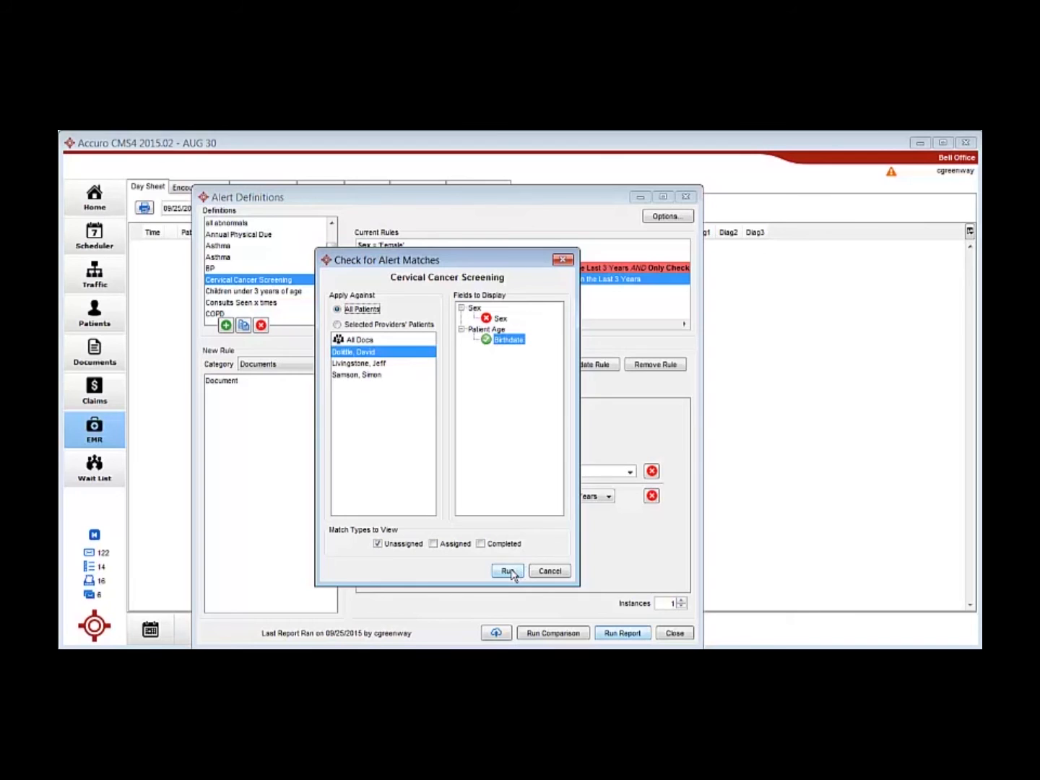
Step: Generate the alert's list of unassigned matches and look through the actions available for the matched patients
left_click(509, 571)
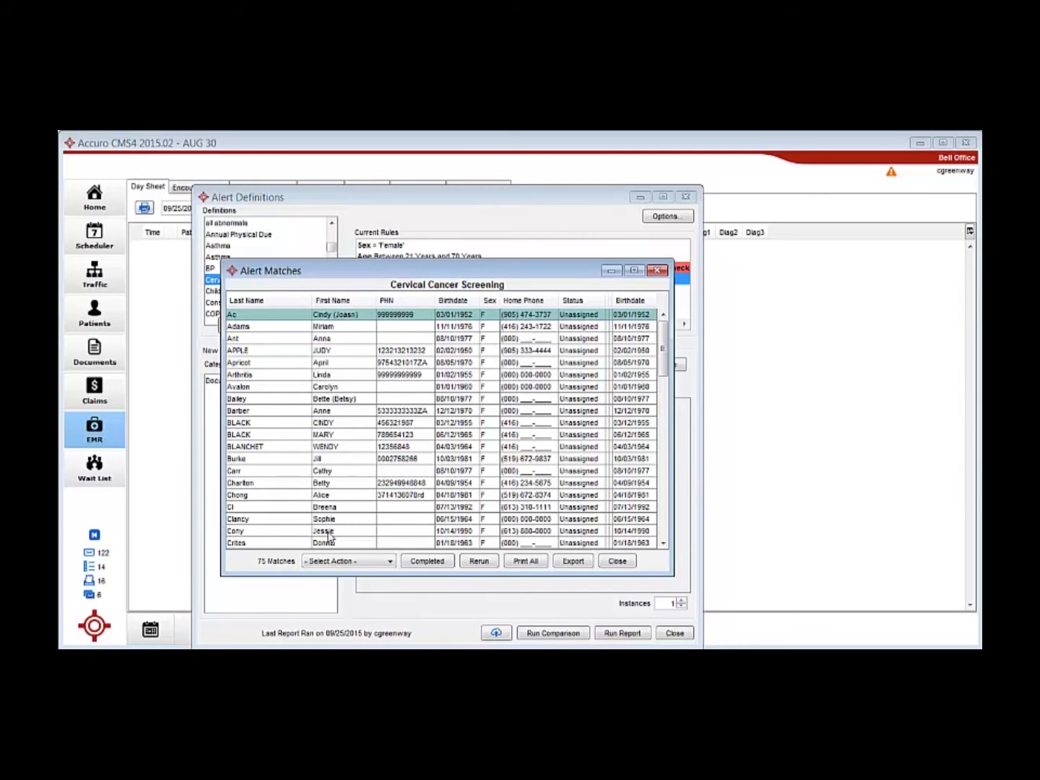
left_click(391, 562)
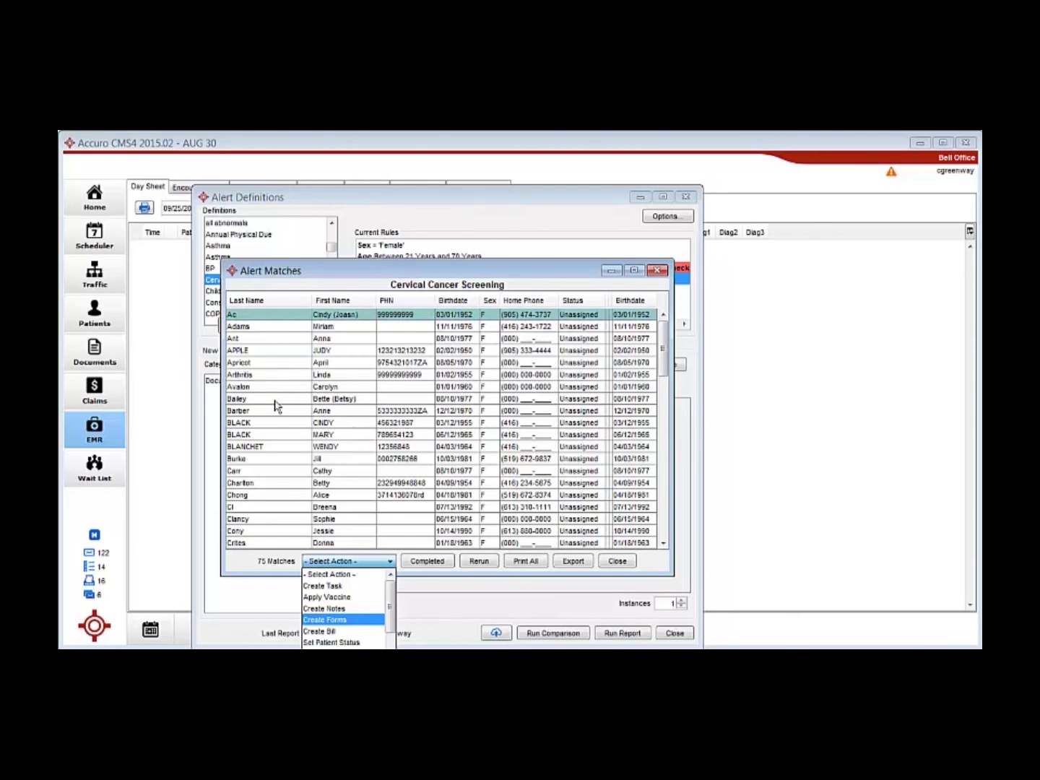
left_click(270, 323)
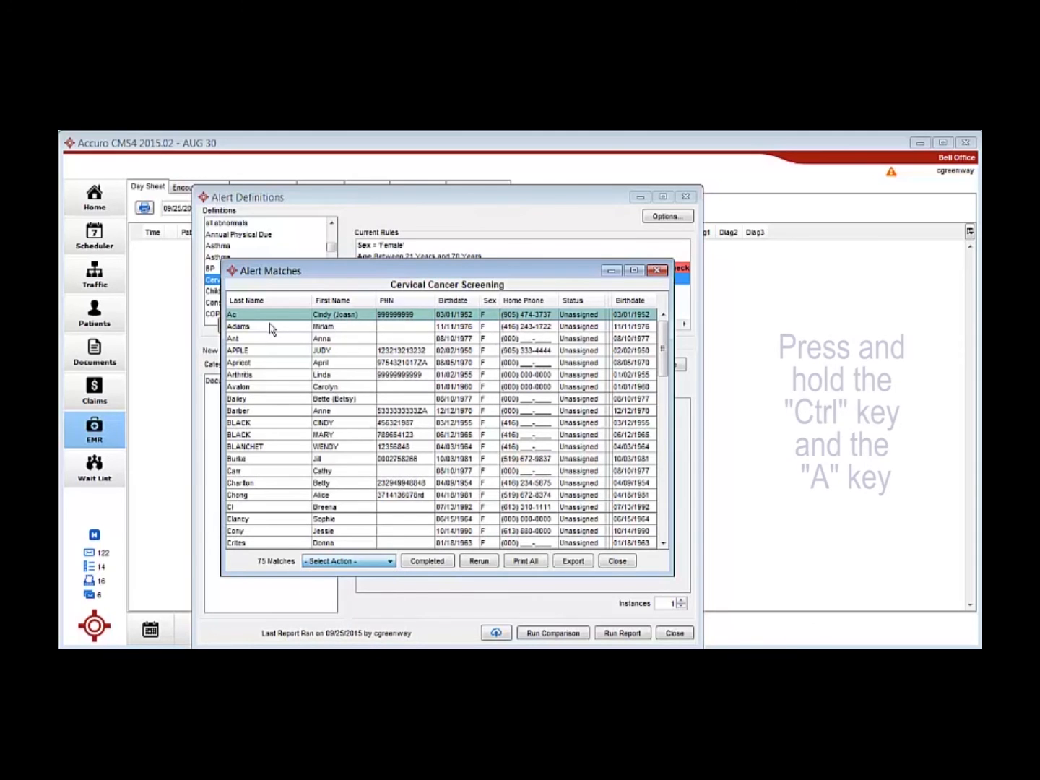
Step: Select every patient in the Cervical Cancer Screening match list
left_click(270, 327)
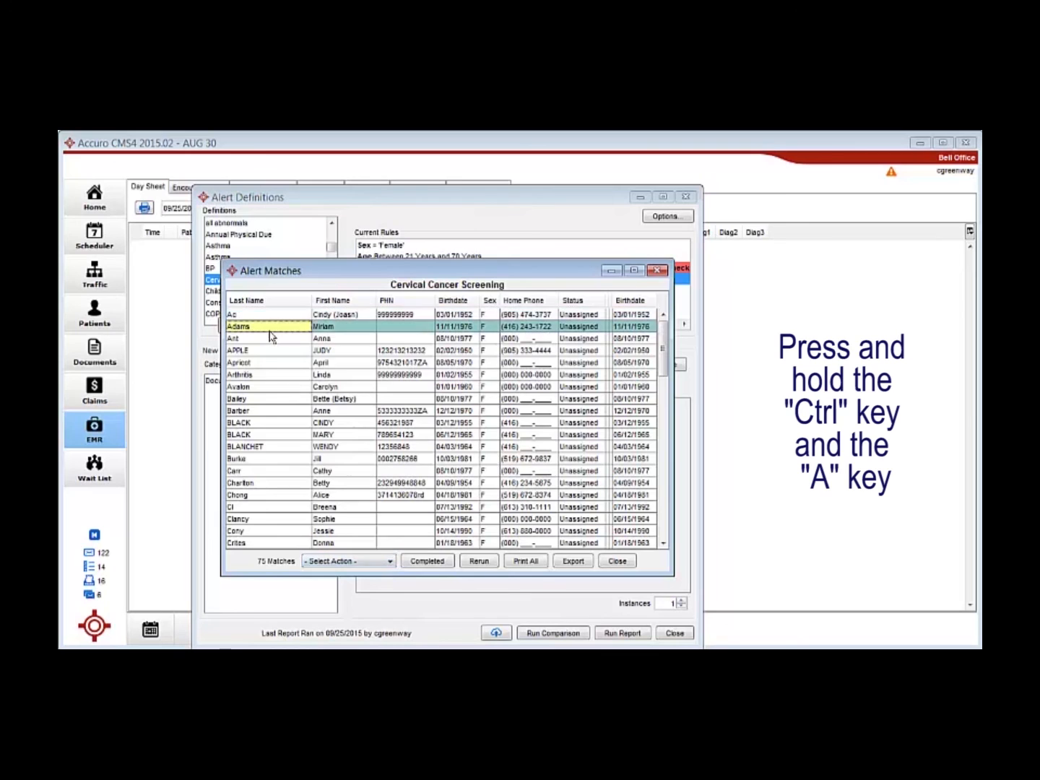
key("ctrl+a")
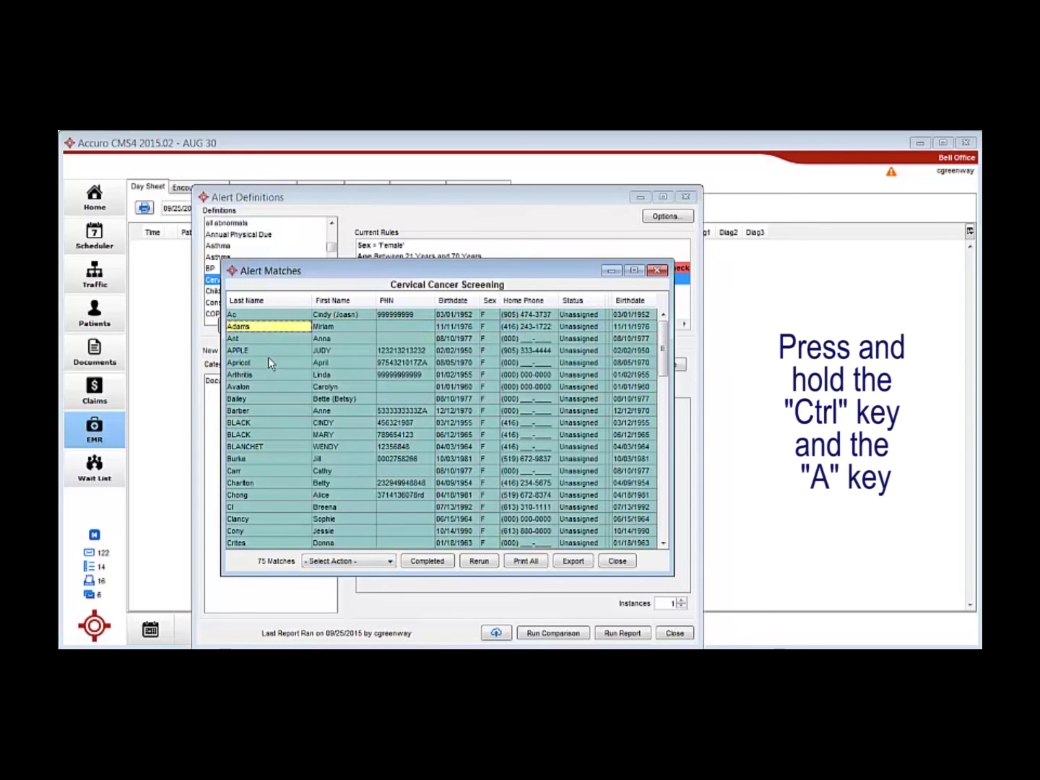
Step: Select only the patients in the 4th, 7th, 12th and 15th rows of the match list
left_click(271, 352)
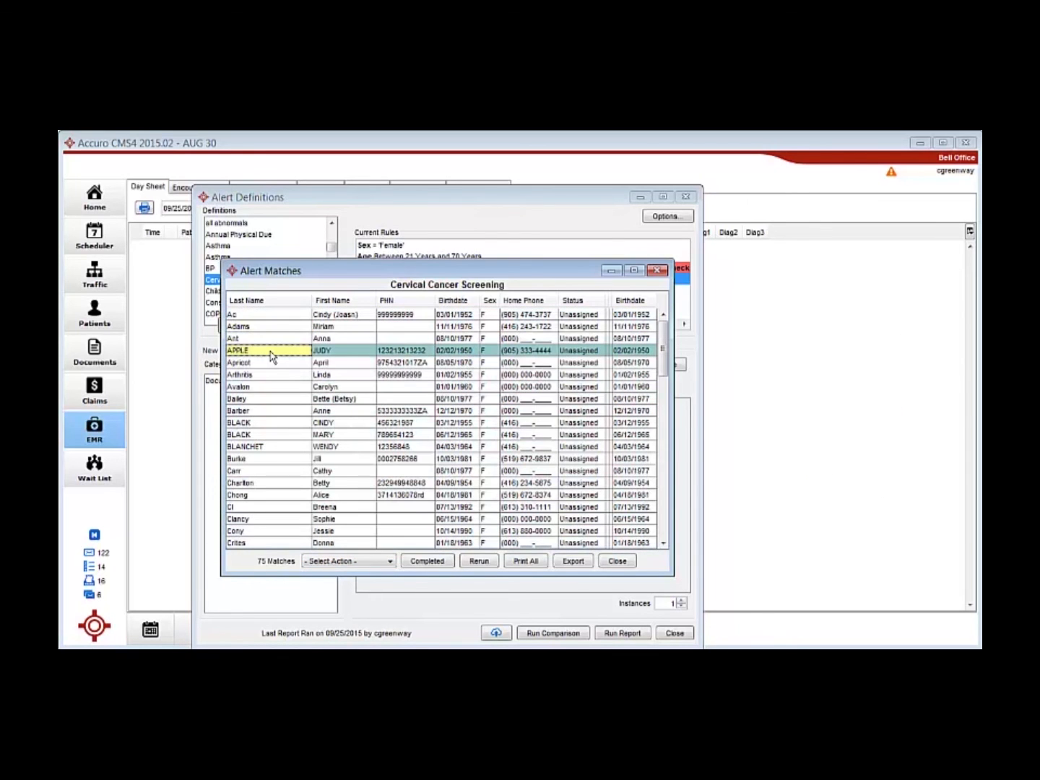
left_click(266, 388, "ctrl")
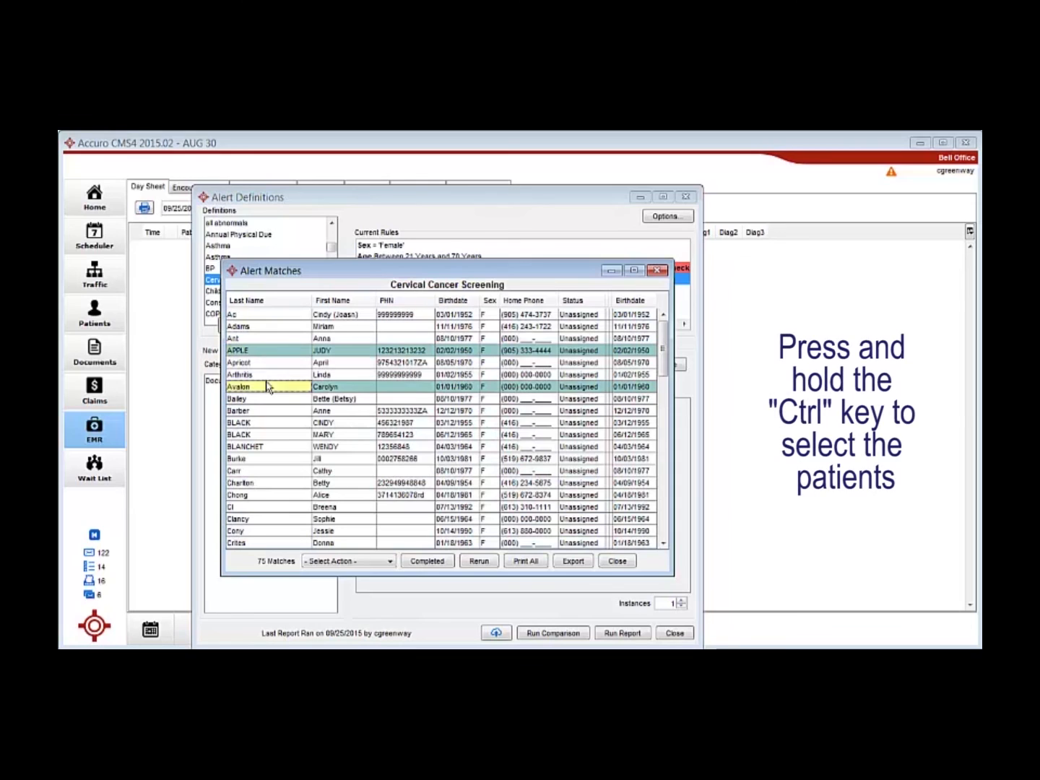
left_click(267, 448, "ctrl")
left_click(269, 483, "ctrl")
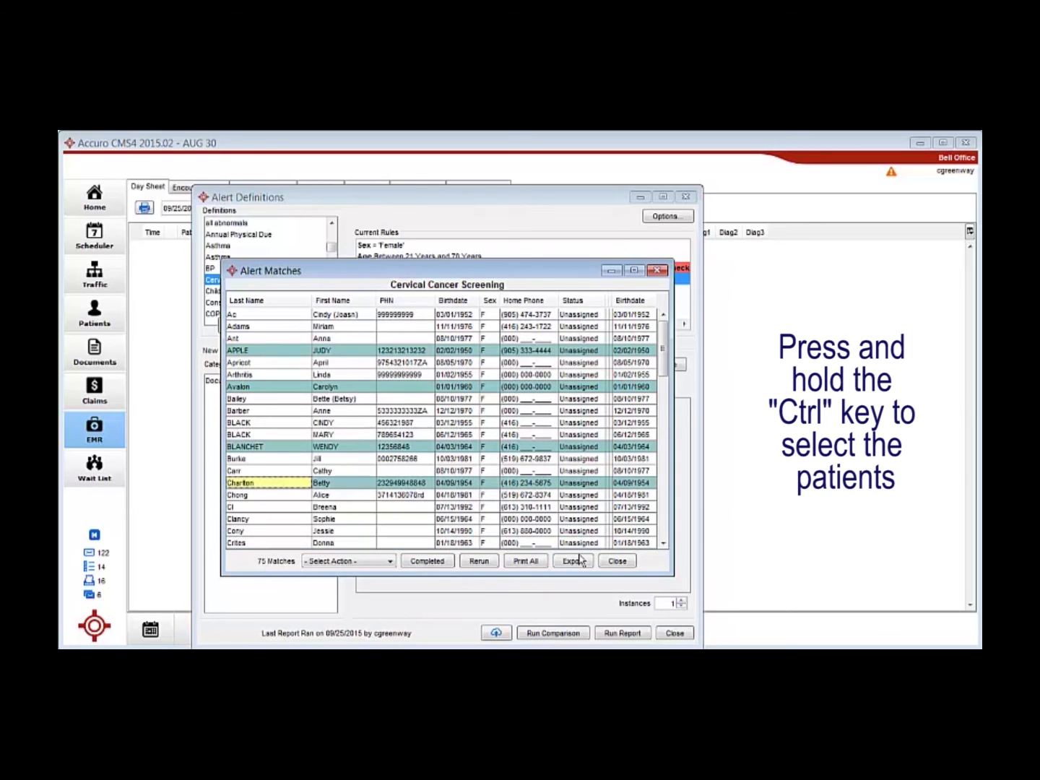